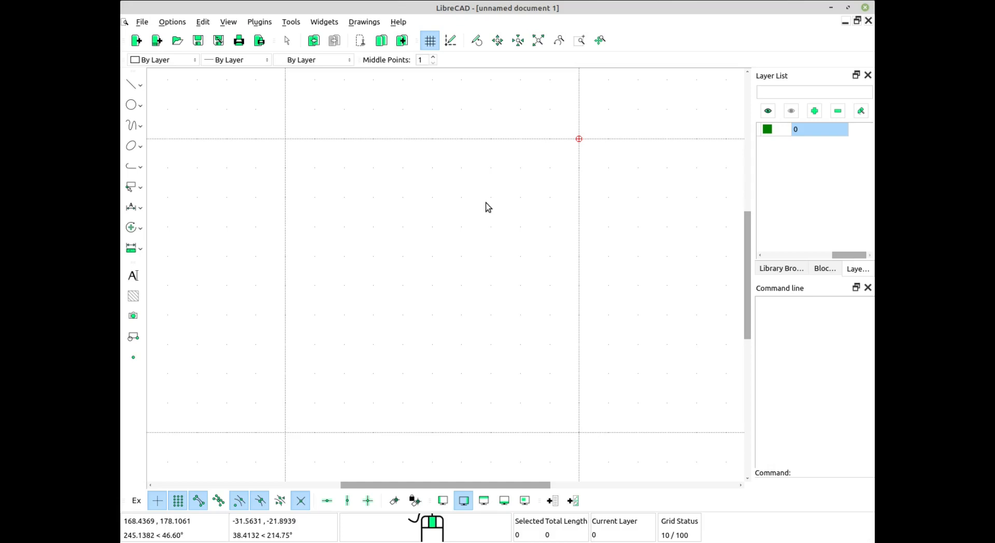
- Draw a first 2-point diagonal from the lower-left to upper-right point, then undo it
{"action": "left_click", "coordinate": [139, 91]}
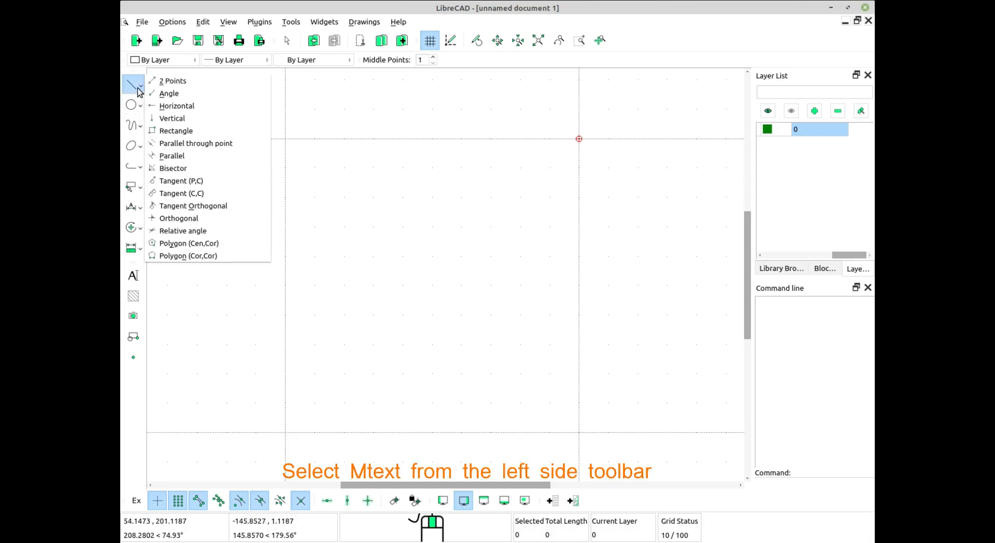
{"action": "left_click", "coordinate": [167, 84]}
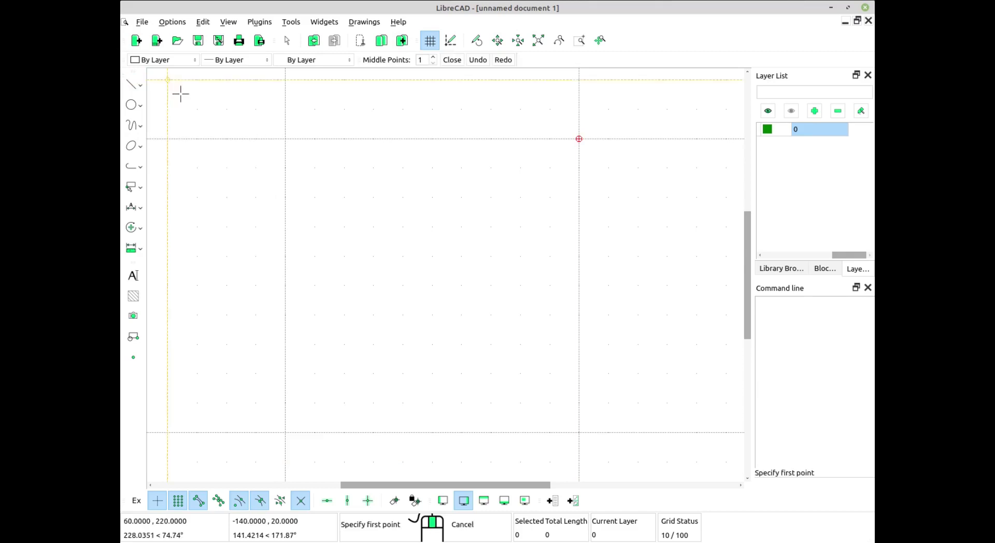
{"action": "left_click", "coordinate": [287, 433]}
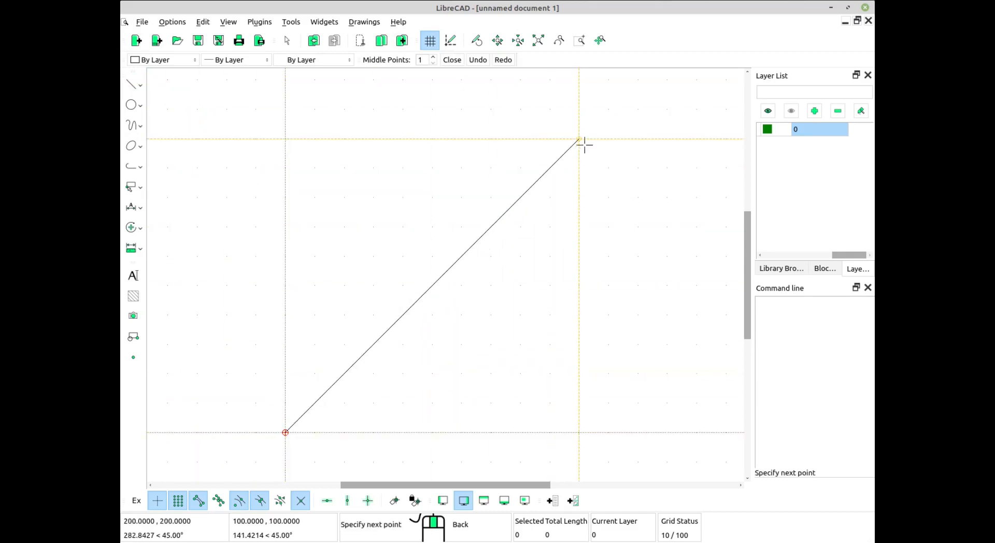
{"action": "left_click", "coordinate": [579, 140]}
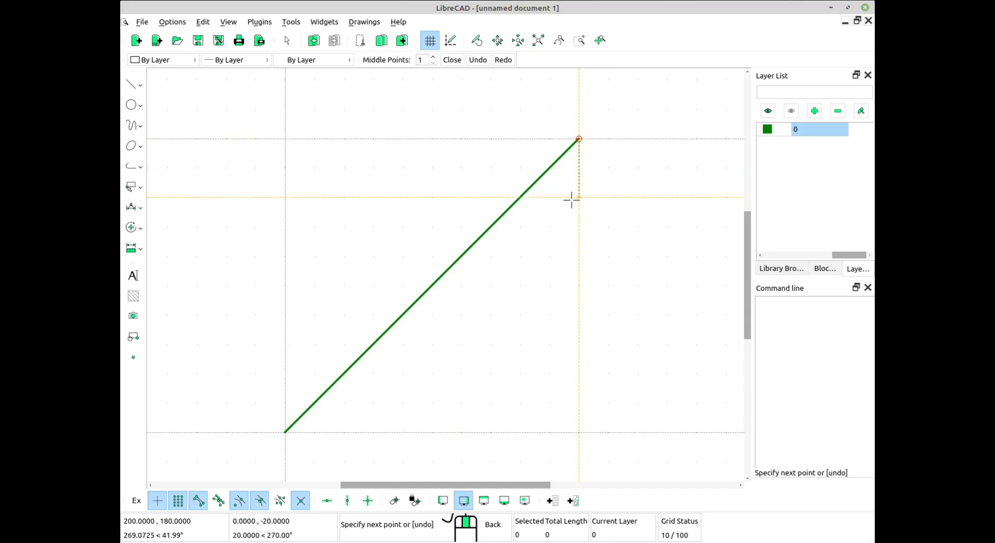
{"action": "right_click", "coordinate": [571, 199]}
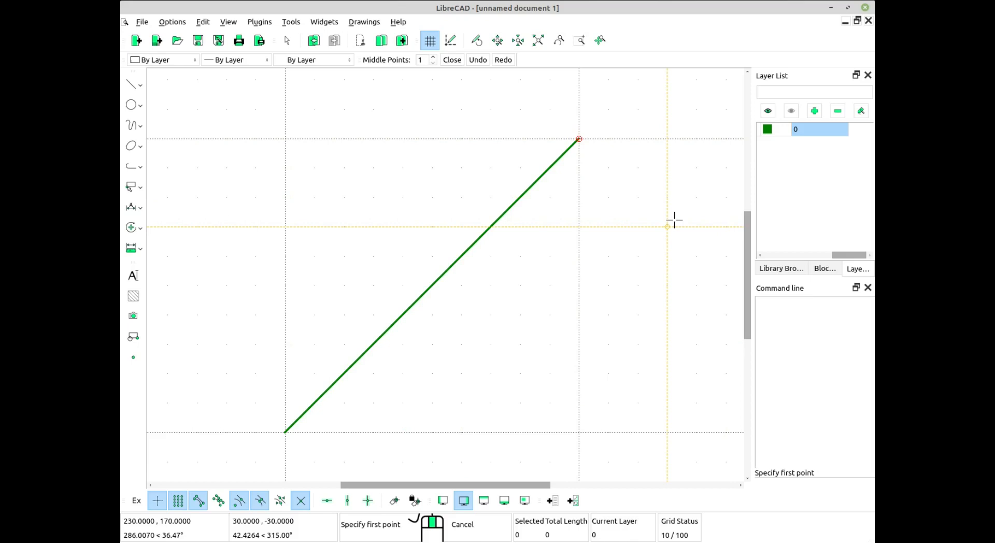
{"action": "key", "text": "ctrl+z"}
- Redraw the diagonal line from 100,100 to 200,200 and end the command
{"action": "left_click", "coordinate": [134, 83]}
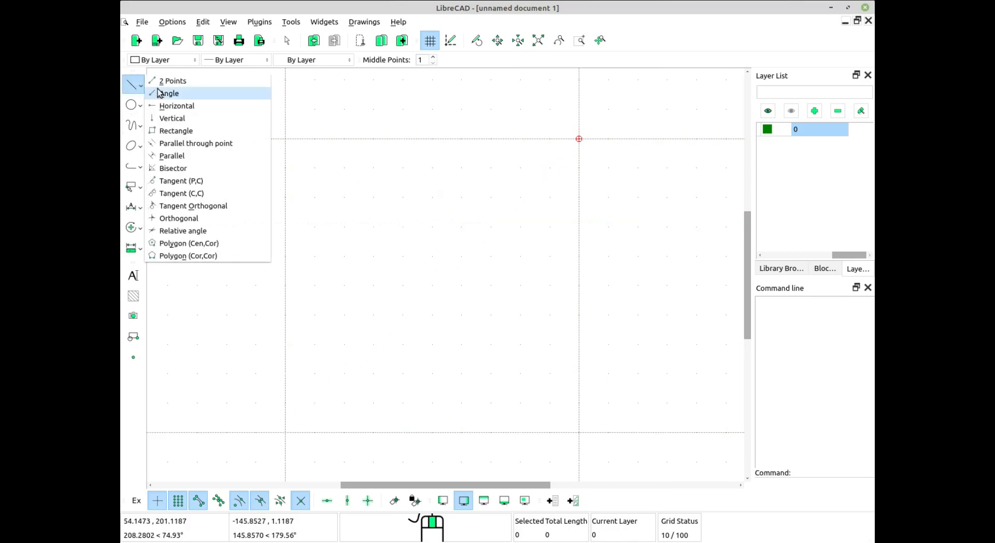
{"action": "left_click", "coordinate": [172, 80]}
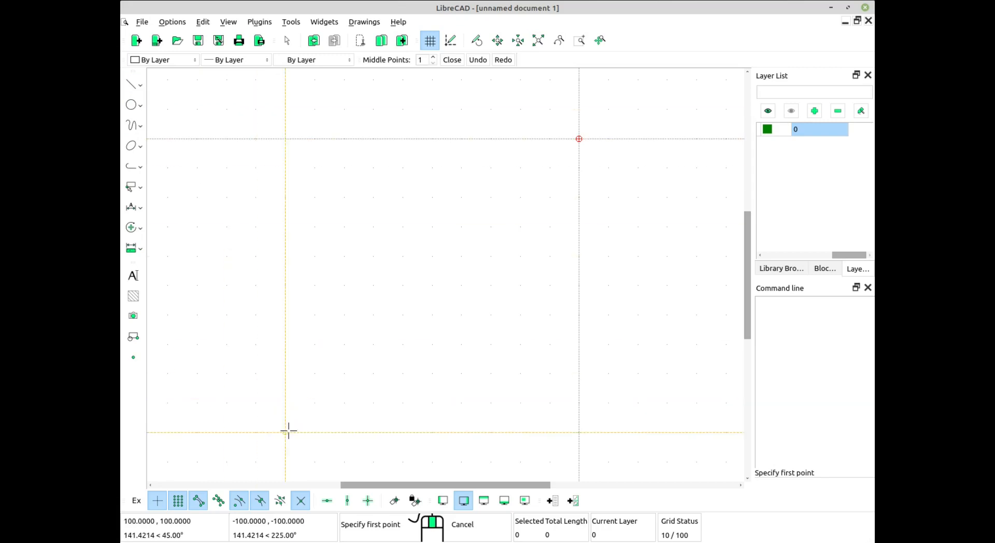
{"action": "left_click", "coordinate": [288, 430]}
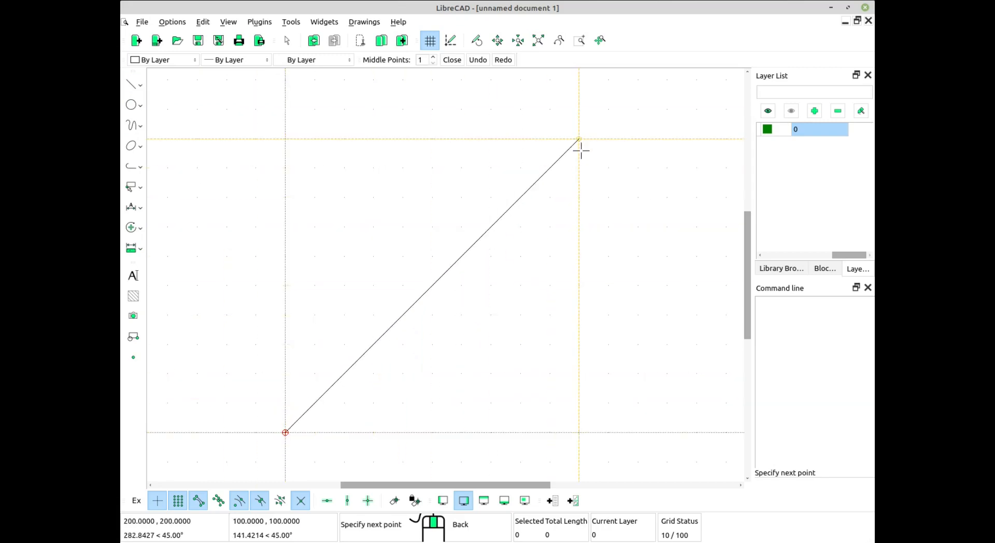
{"action": "left_click", "coordinate": [579, 141]}
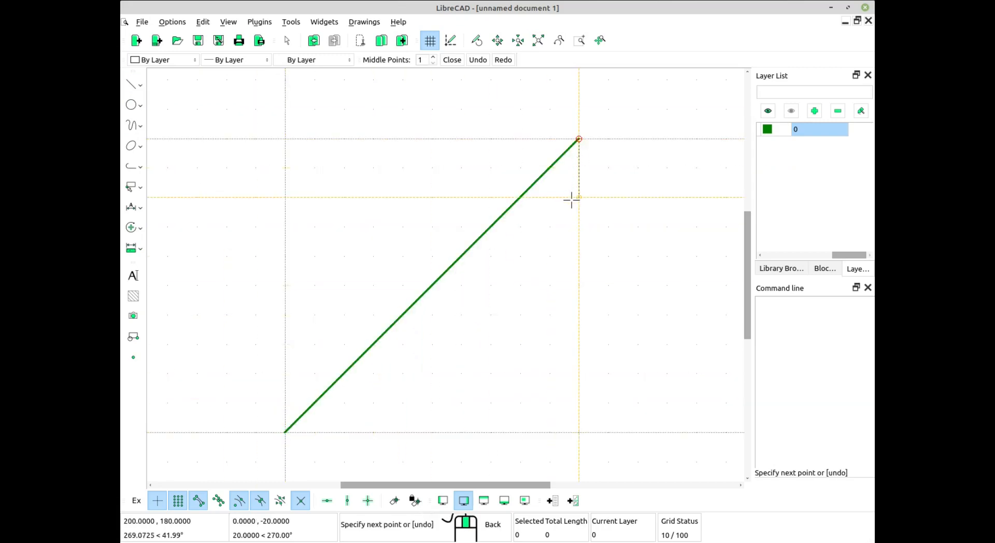
{"action": "key", "text": "Escape"}
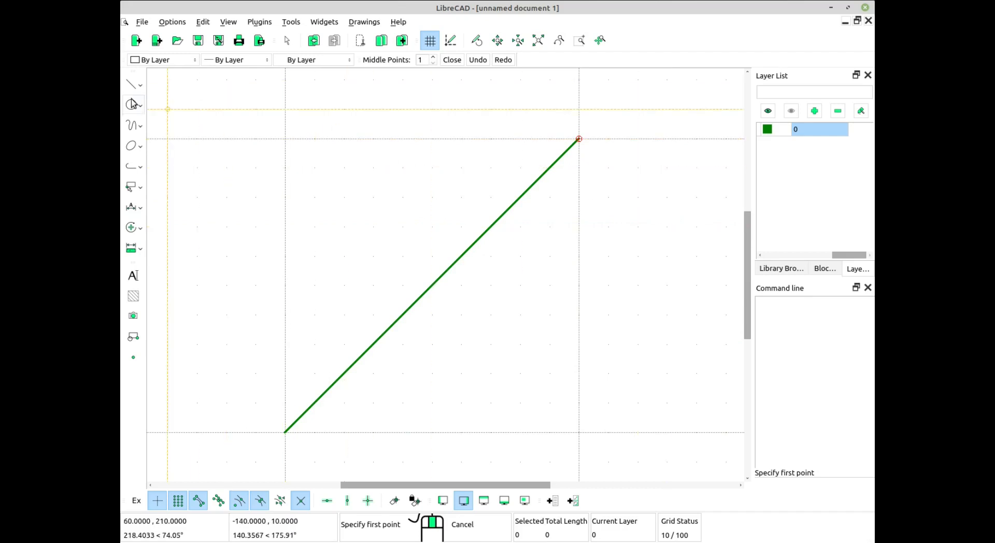
- Place a relative-angle line at 45° with length 20 across the diagonal's midpoint
{"action": "left_click", "coordinate": [133, 84]}
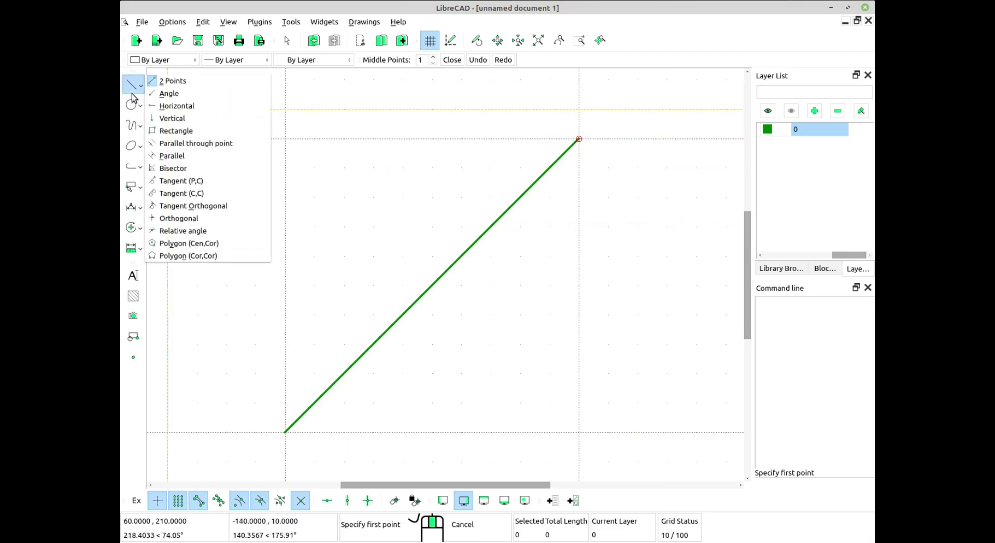
{"action": "left_click", "coordinate": [182, 230]}
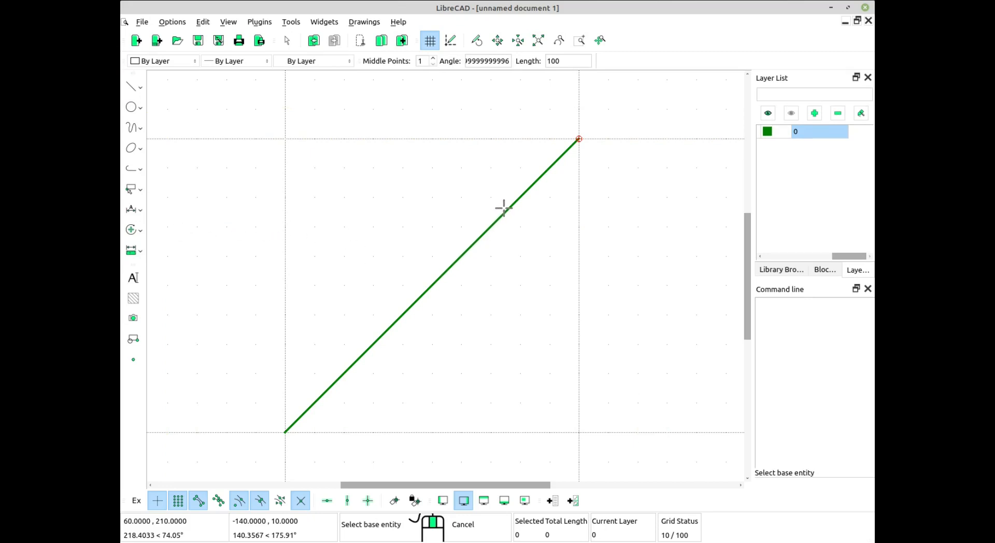
{"action": "left_click", "coordinate": [503, 205]}
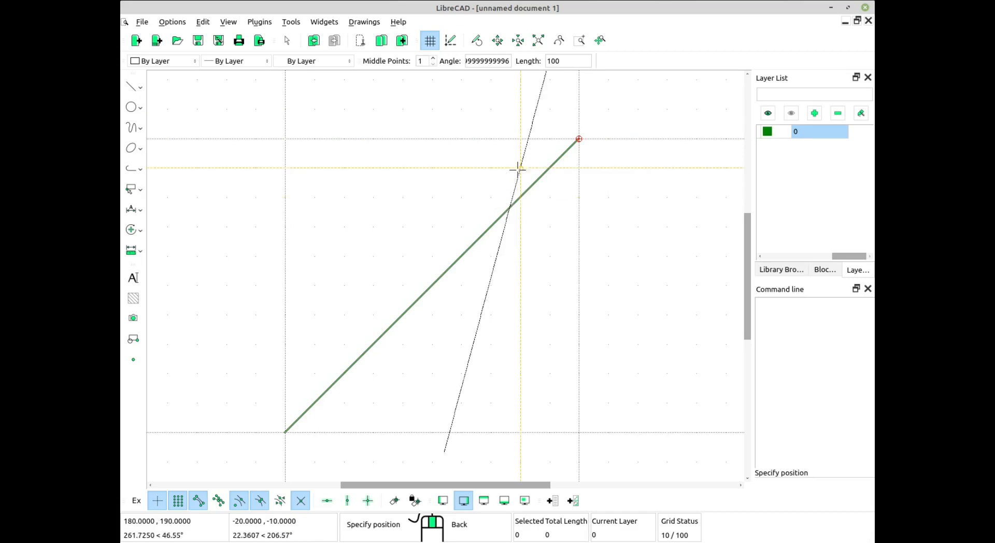
{"action": "double_click", "coordinate": [485, 60]}
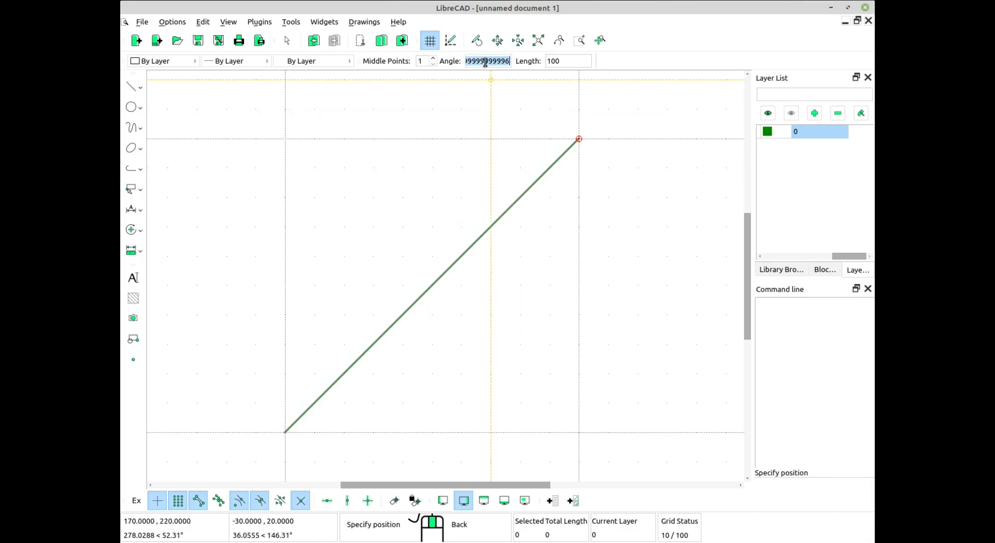
{"action": "type", "text": "29.4"}
{"action": "key", "text": "BackSpace"}
{"action": "key", "text": "BackSpace"}
{"action": "double_click", "coordinate": [548, 61]}
{"action": "type", "text": "20"}
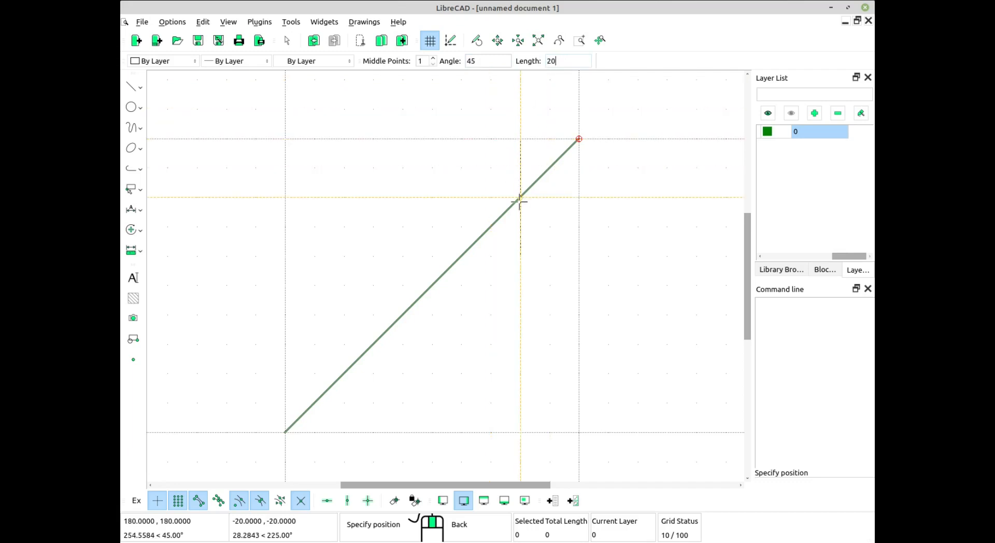
{"action": "left_click", "coordinate": [492, 219]}
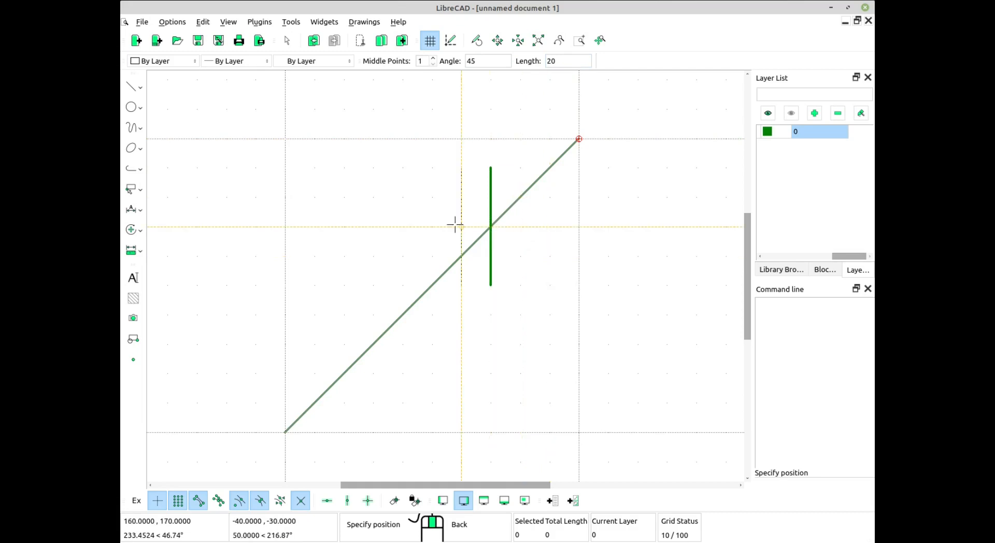
- Add a 45.00° angular dimension between the vertical line and the diagonal, arc placed above
{"action": "key", "text": "Escape"}
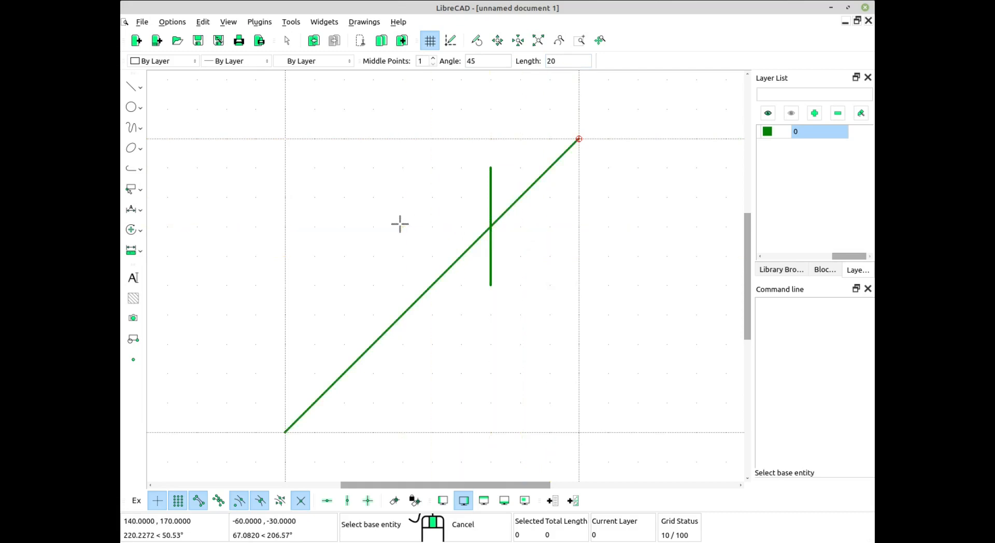
{"action": "key", "text": "Escape"}
{"action": "left_click", "coordinate": [133, 209]}
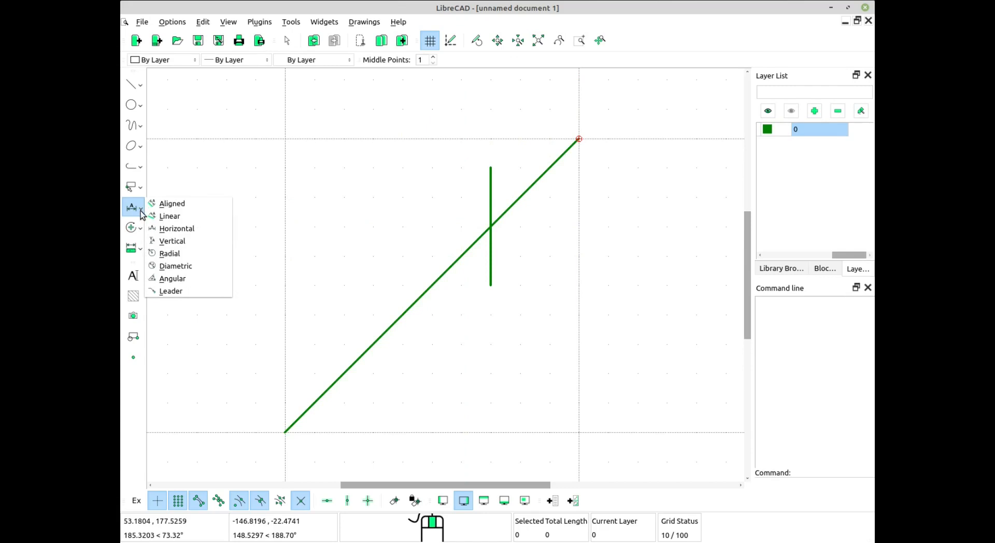
{"action": "left_click", "coordinate": [175, 279]}
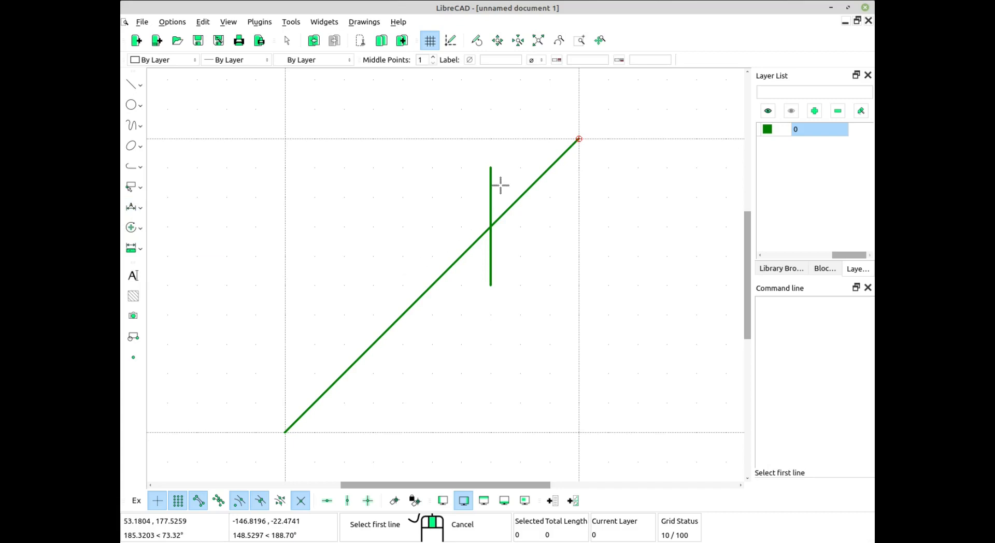
{"action": "left_click", "coordinate": [490, 179]}
{"action": "left_click", "coordinate": [522, 189]}
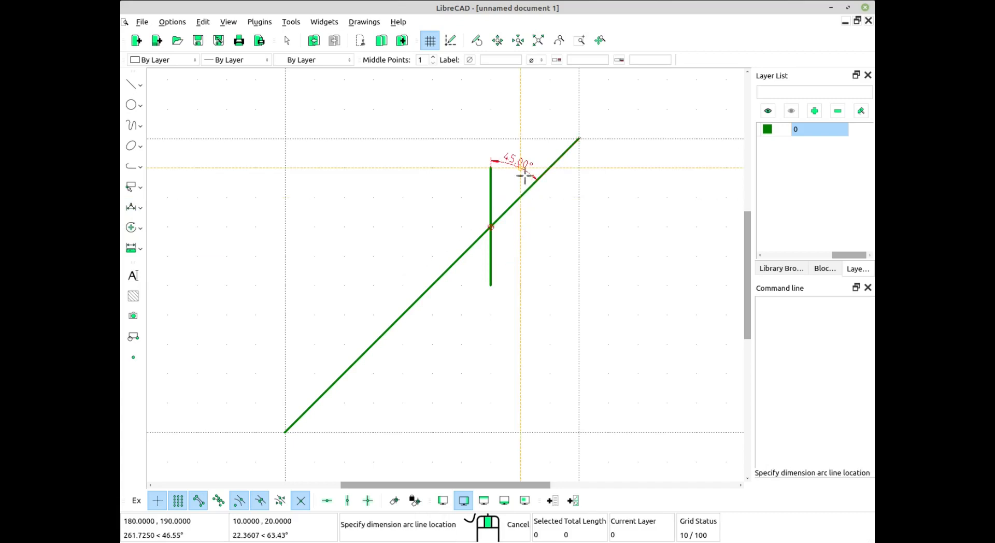
{"action": "left_click", "coordinate": [534, 144]}
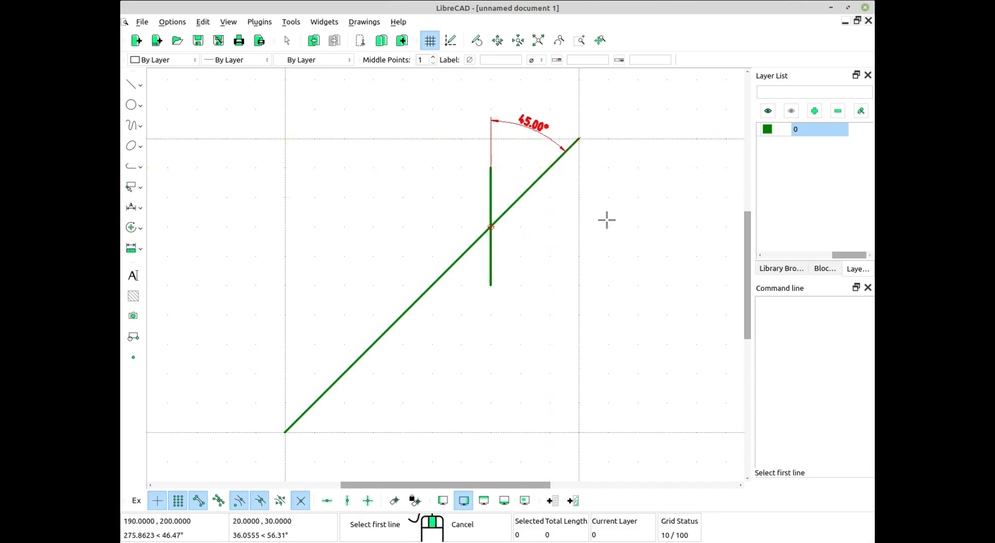
{"action": "scroll", "coordinate": [519, 140], "scroll_direction": "up", "scroll_amount": 2}
{"action": "scroll", "coordinate": [519, 218], "scroll_direction": "down", "scroll_amount": 1}
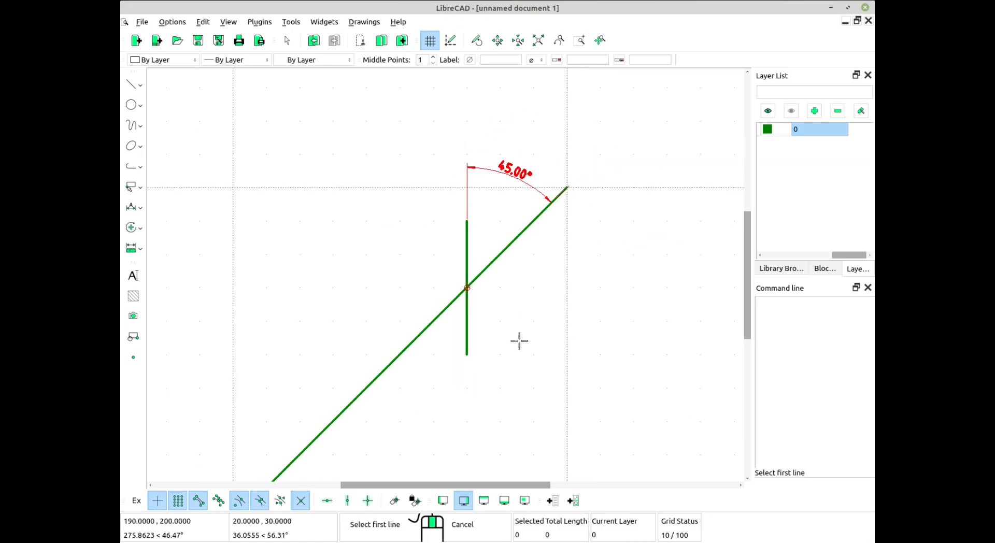
{"action": "middle_click_drag", "start_coordinate": [519, 341], "coordinate": [419, 201]}
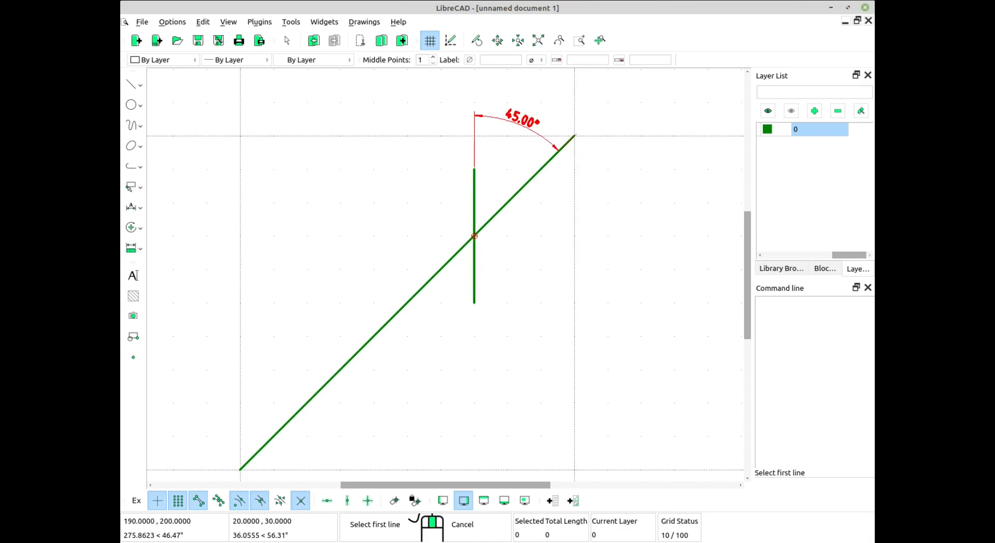
- Place a relative-angle line at 90° crossing the diagonal
{"action": "left_click", "coordinate": [132, 85]}
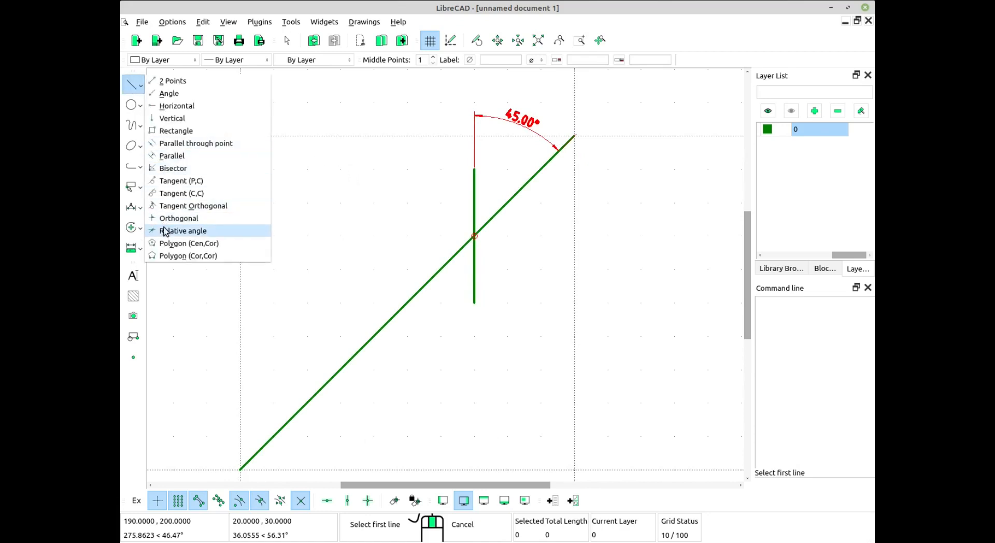
{"action": "left_click", "coordinate": [183, 230]}
{"action": "double_click", "coordinate": [471, 60]}
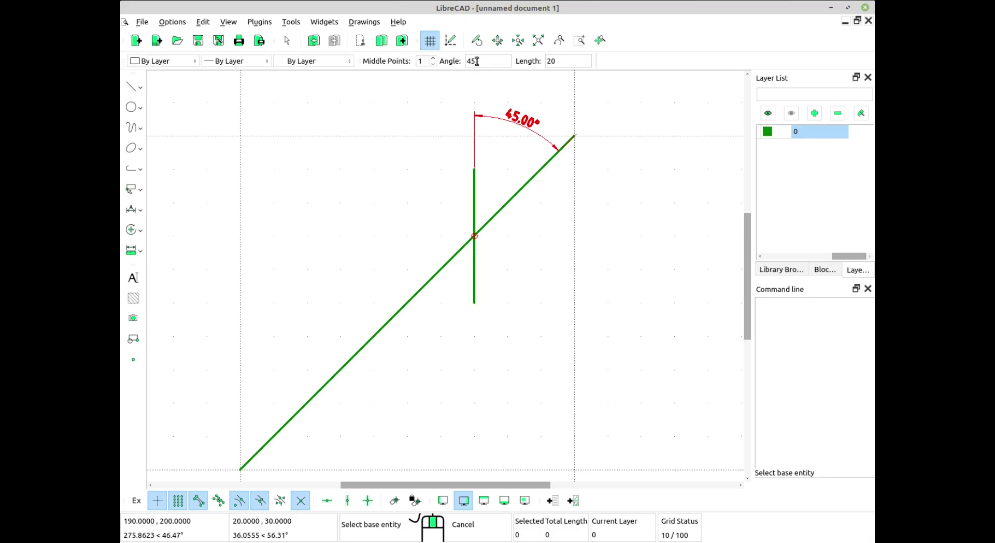
{"action": "type", "text": "90"}
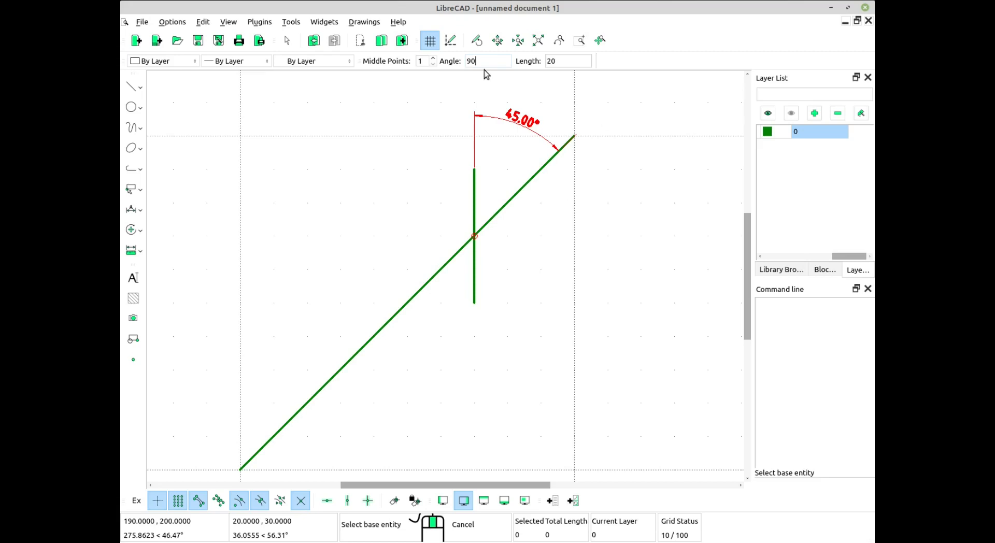
{"action": "left_click", "coordinate": [440, 276]}
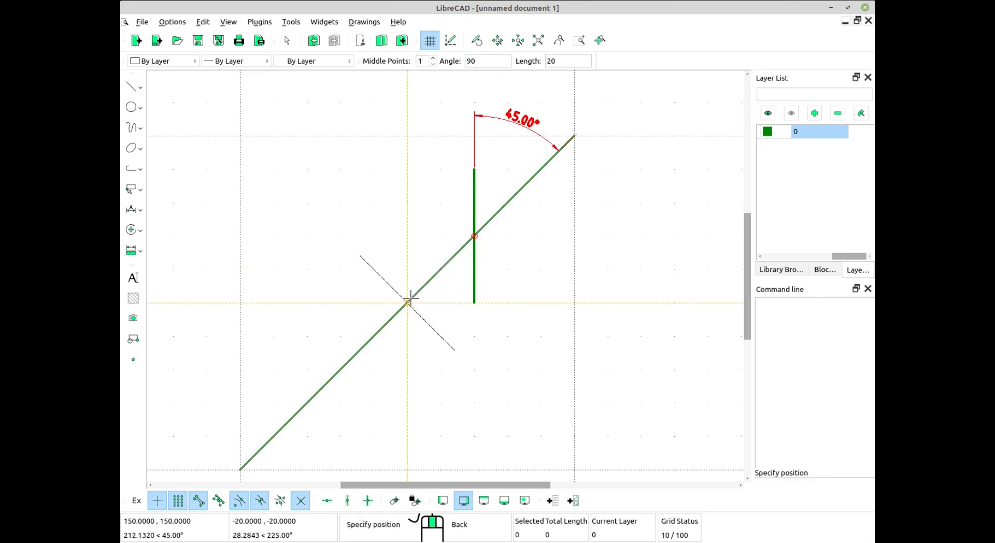
{"action": "left_click", "coordinate": [390, 311]}
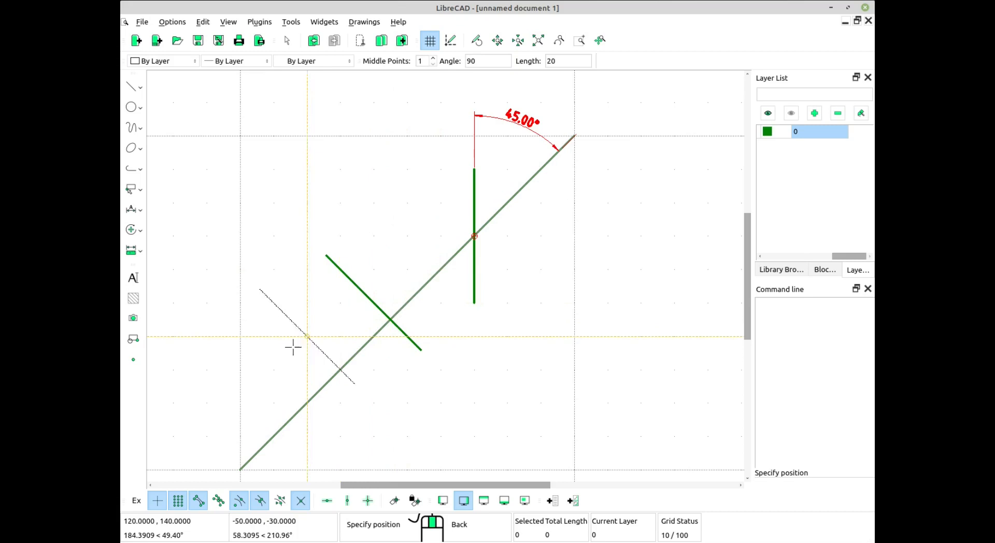
- Add a 90.00° angular dimension between the perpendicular line and the diagonal
{"action": "left_click", "coordinate": [139, 213]}
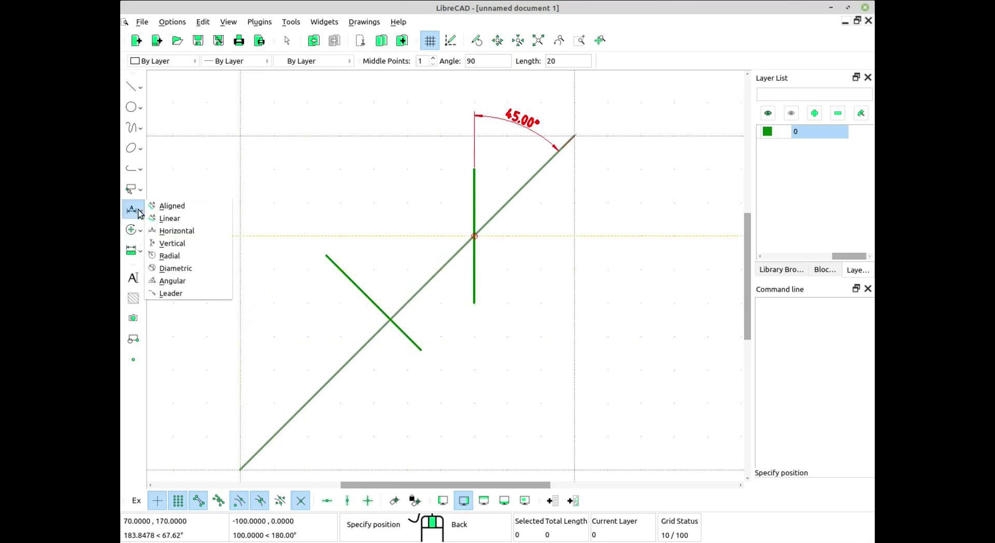
{"action": "left_click", "coordinate": [172, 281]}
{"action": "left_click", "coordinate": [342, 272]}
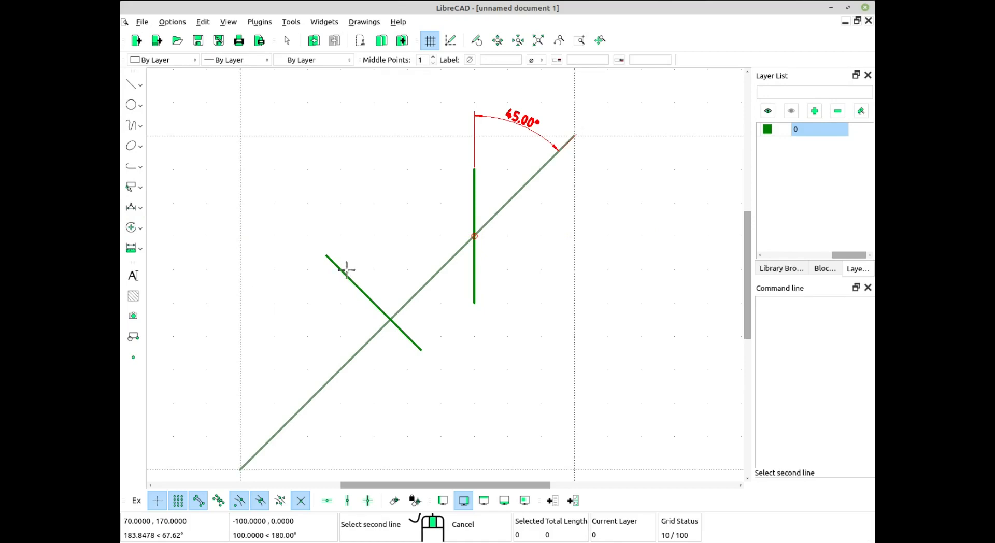
{"action": "left_click", "coordinate": [415, 284]}
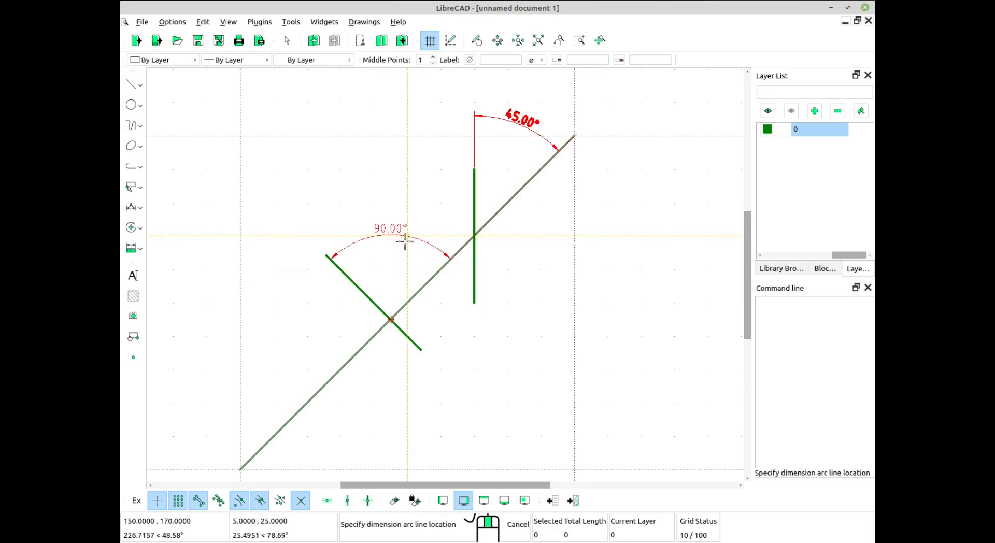
{"action": "left_click", "coordinate": [406, 231]}
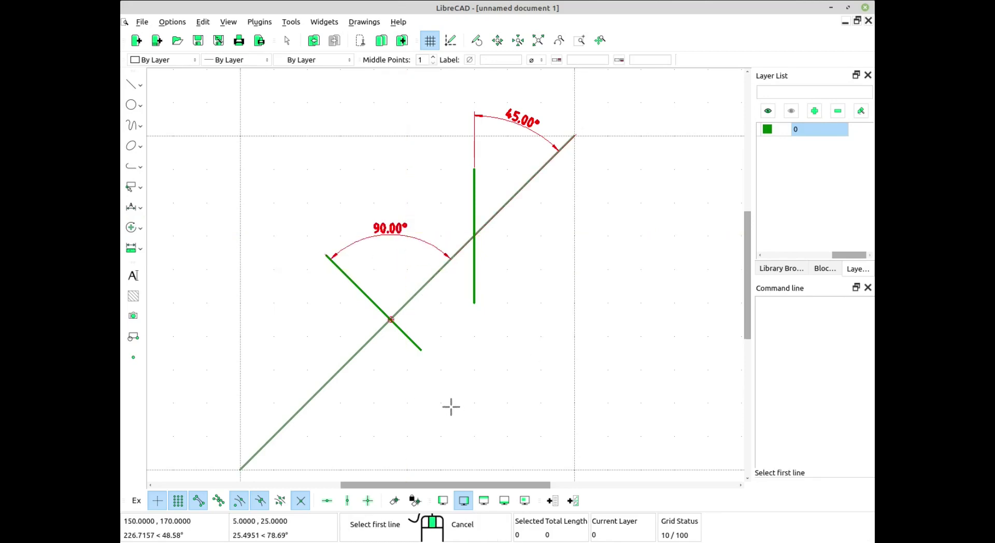
{"action": "middle_click_drag", "start_coordinate": [451, 406], "coordinate": [478, 347]}
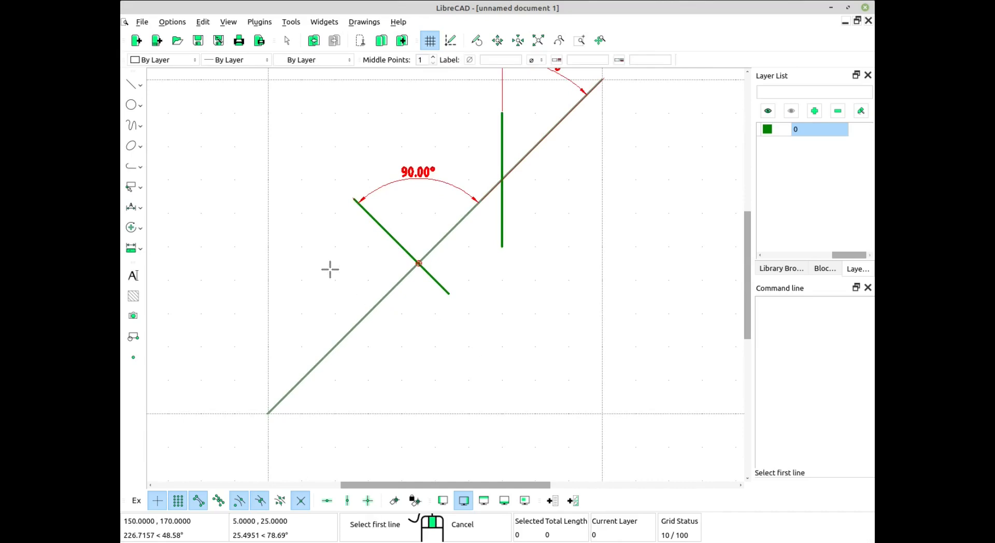
- Place a relative-angle line at 180° running parallel beside the diagonal
{"action": "left_click", "coordinate": [140, 87]}
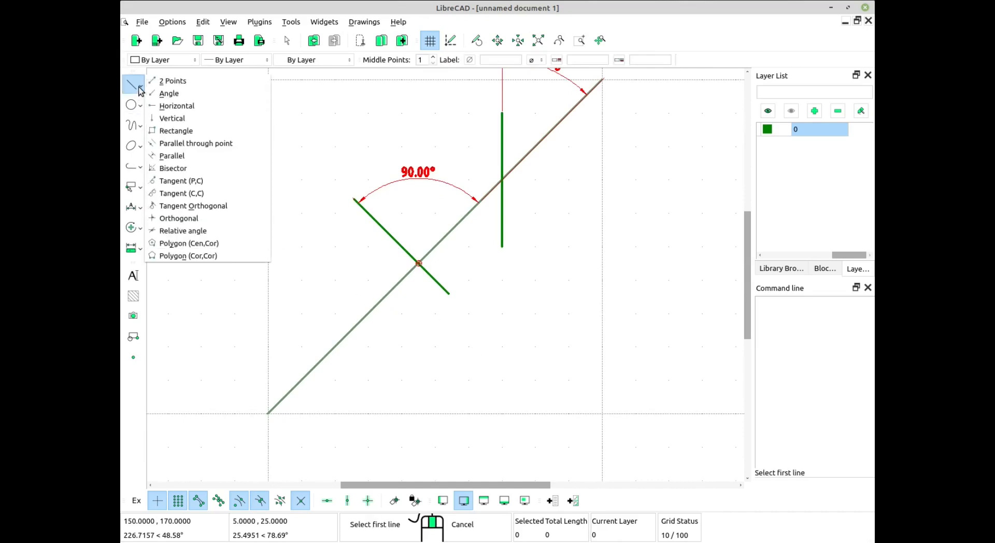
{"action": "left_click", "coordinate": [189, 233]}
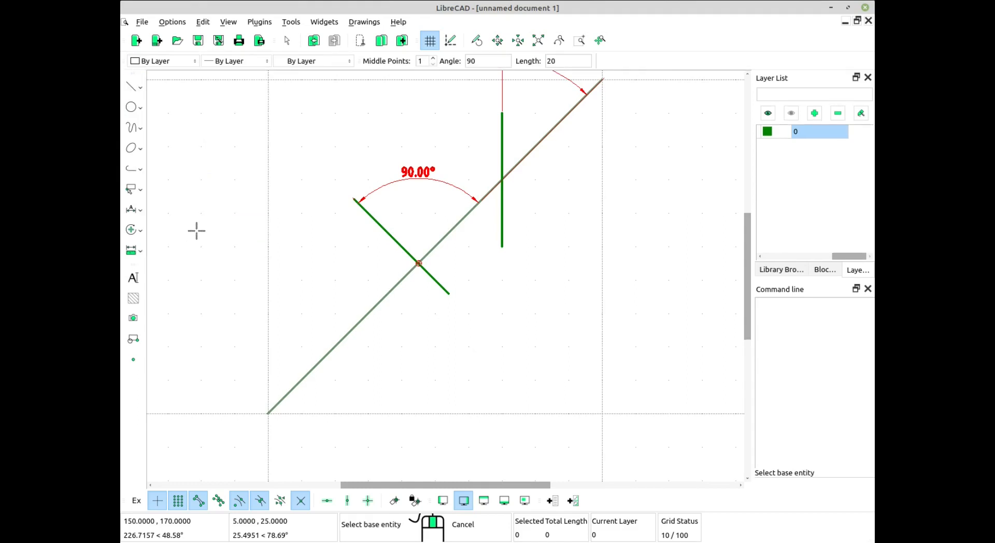
{"action": "double_click", "coordinate": [469, 61]}
{"action": "type", "text": "18"}
{"action": "left_click", "coordinate": [362, 319]}
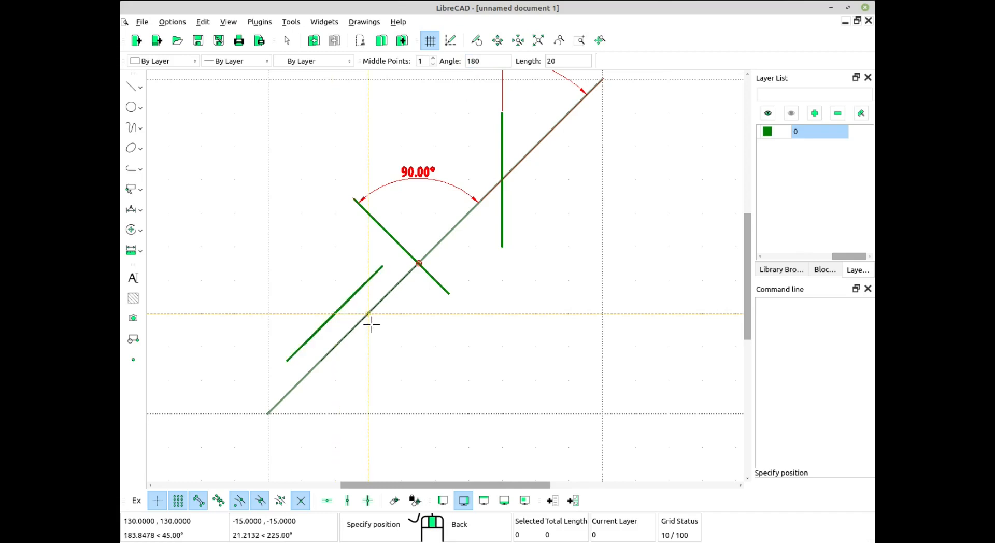
{"action": "left_click", "coordinate": [369, 361]}
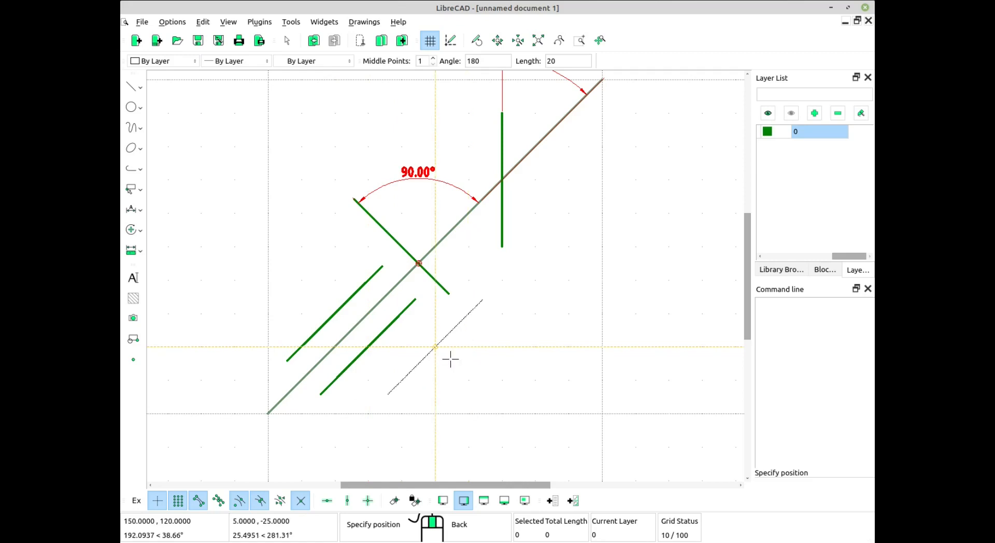
{"action": "right_click", "coordinate": [464, 351]}
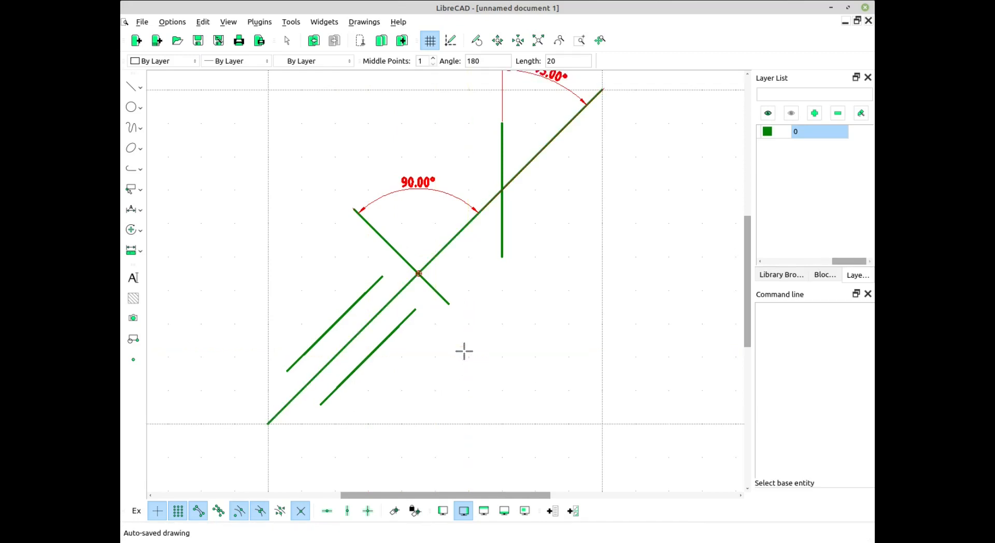
- Exit the relative-angle line tool and move the view closer around the lines
{"action": "right_click", "coordinate": [464, 351]}
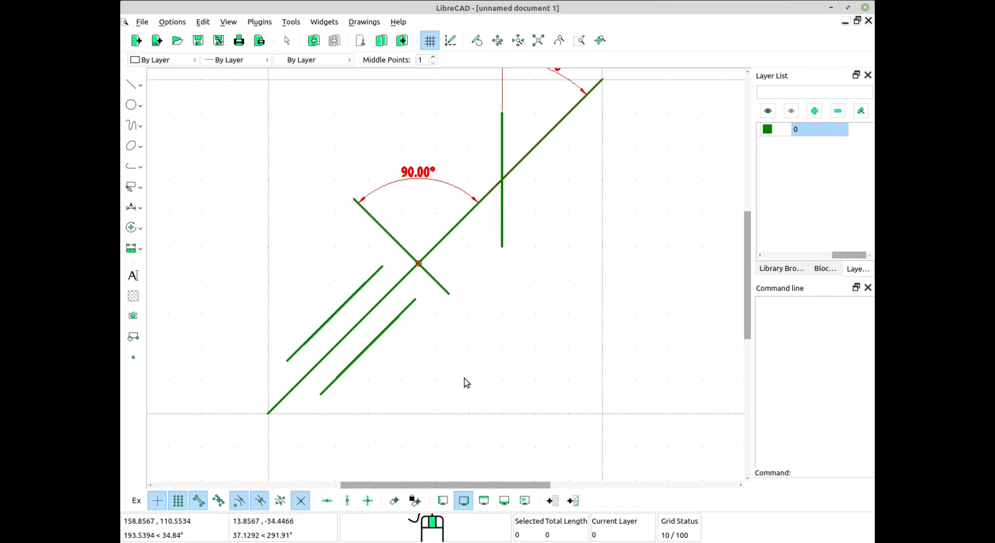
{"action": "scroll", "coordinate": [399, 317], "scroll_direction": "up", "scroll_amount": 2}
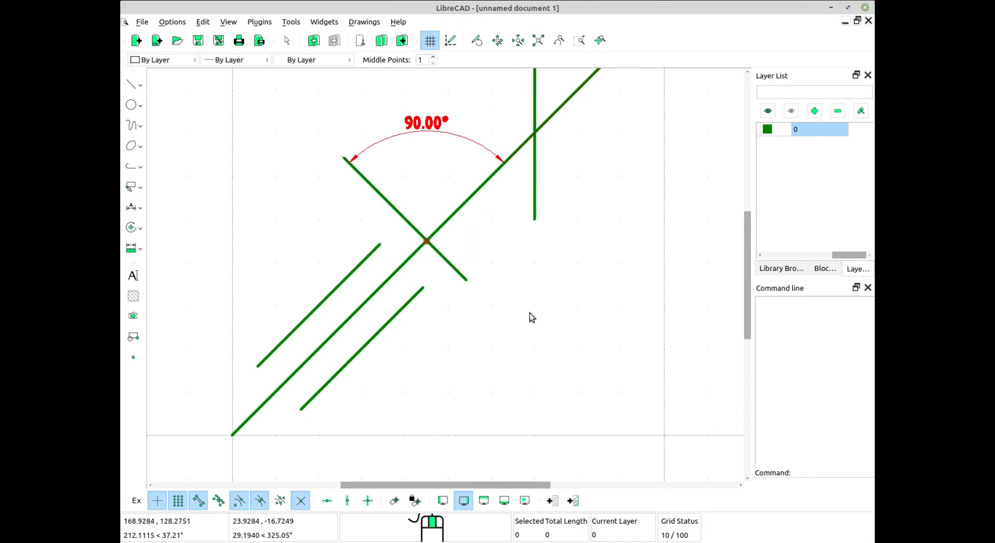
{"action": "middle_click_drag", "start_coordinate": [529, 313], "coordinate": [522, 345]}
{"action": "scroll", "coordinate": [522, 345], "scroll_direction": "down", "scroll_amount": 1}
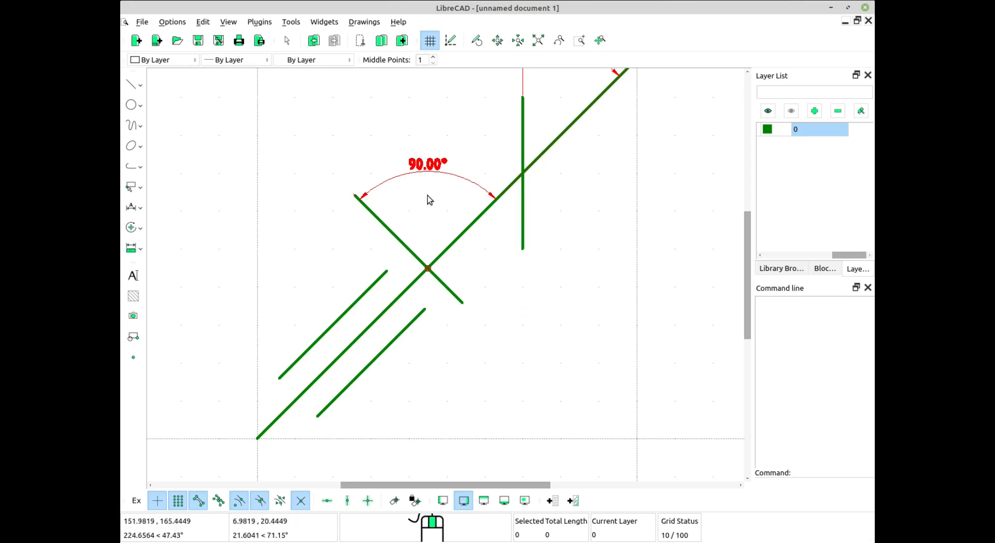
- Place two 180° relative-angle lines of length 120 parallel to the diagonal, one on each side
{"action": "left_click", "coordinate": [134, 84]}
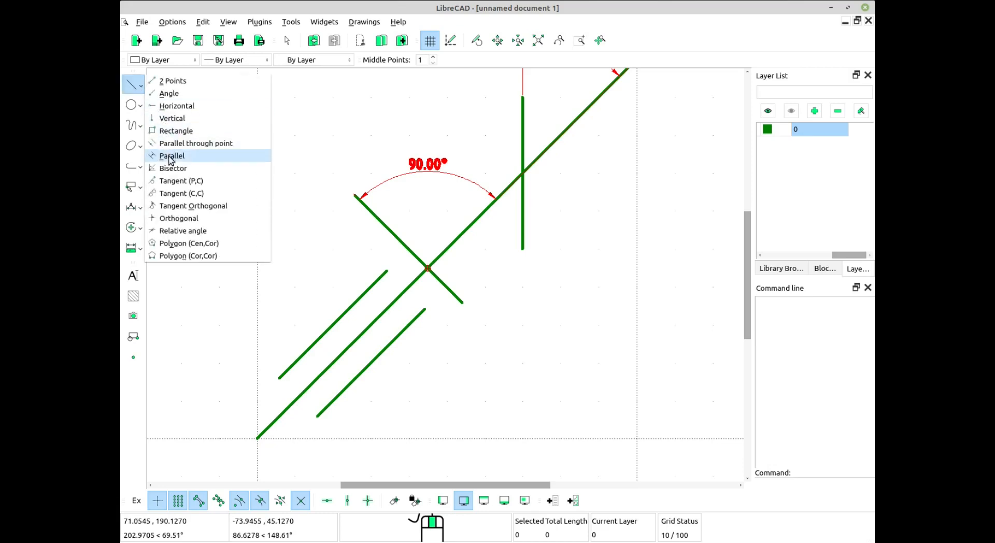
{"action": "left_click", "coordinate": [182, 230]}
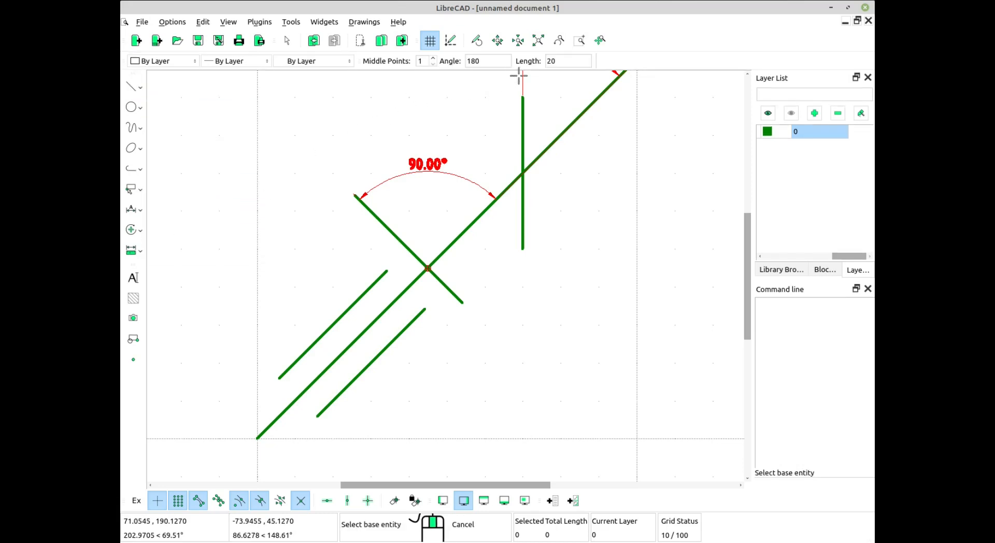
{"action": "double_click", "coordinate": [552, 60]}
{"action": "type", "text": "1"}
{"action": "scroll", "coordinate": [521, 191], "scroll_direction": "down", "scroll_amount": 1}
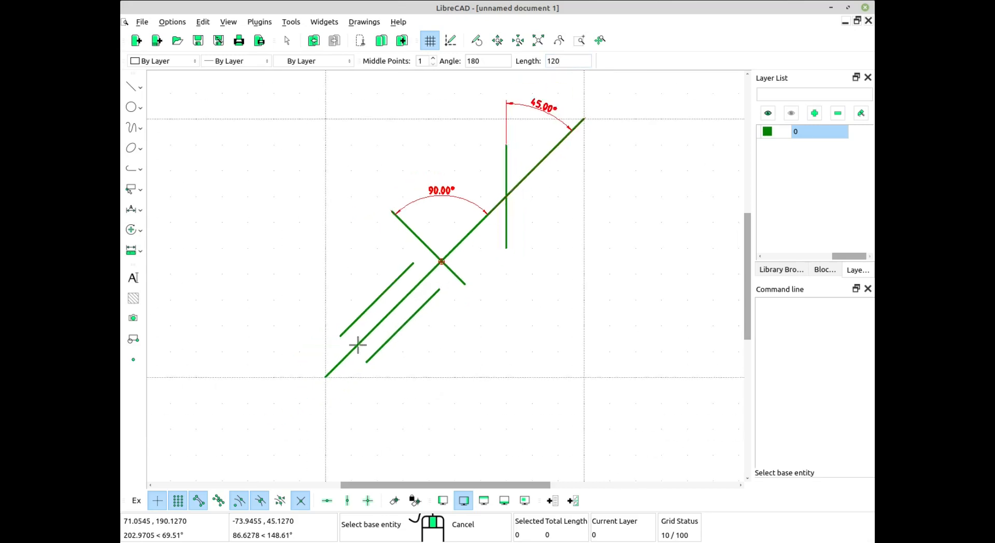
{"action": "left_click", "coordinate": [346, 357]}
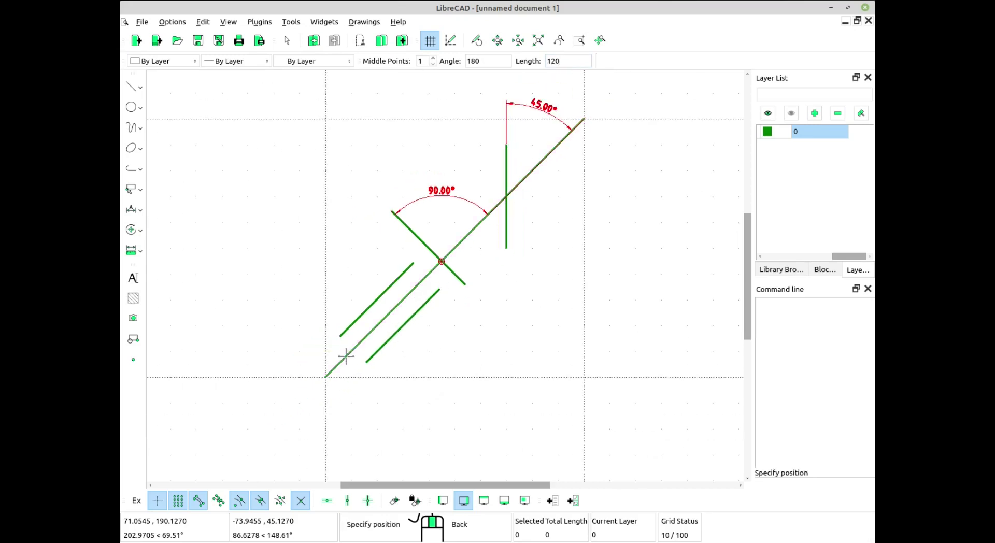
{"action": "left_click", "coordinate": [303, 333]}
{"action": "scroll", "coordinate": [420, 342], "scroll_direction": "down", "scroll_amount": 1}
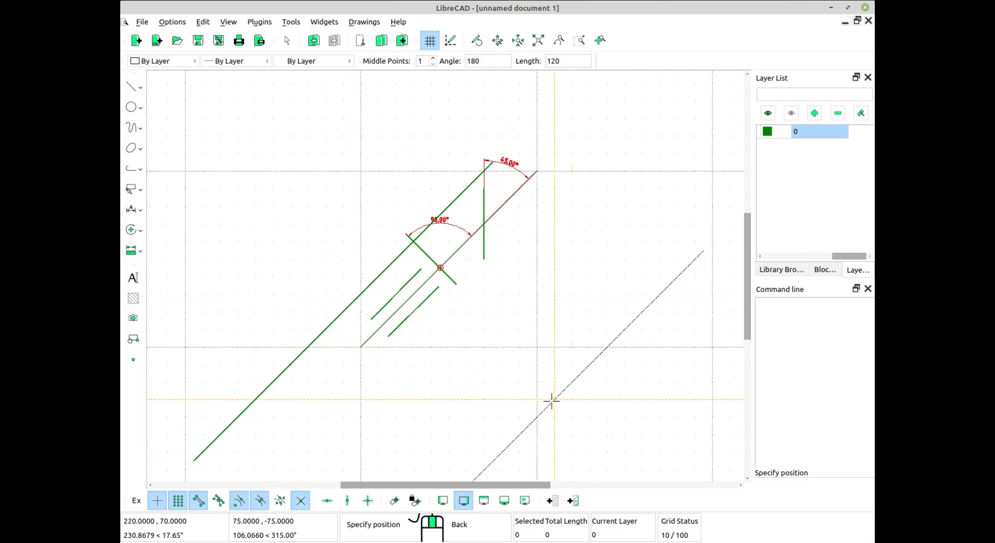
{"action": "left_click", "coordinate": [419, 343]}
{"action": "scroll", "coordinate": [419, 342], "scroll_direction": "up", "scroll_amount": 3}
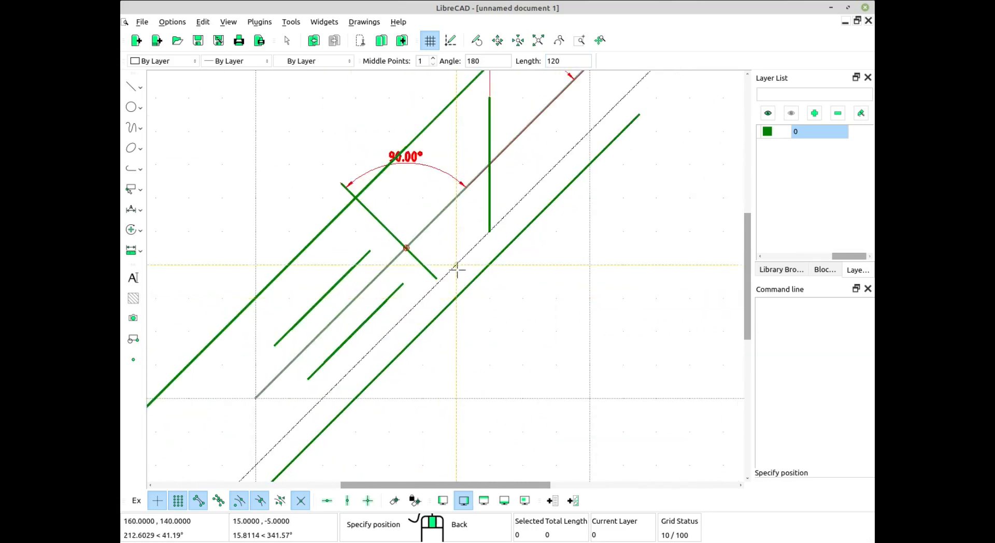
{"action": "scroll", "coordinate": [455, 252], "scroll_direction": "down", "scroll_amount": 2}
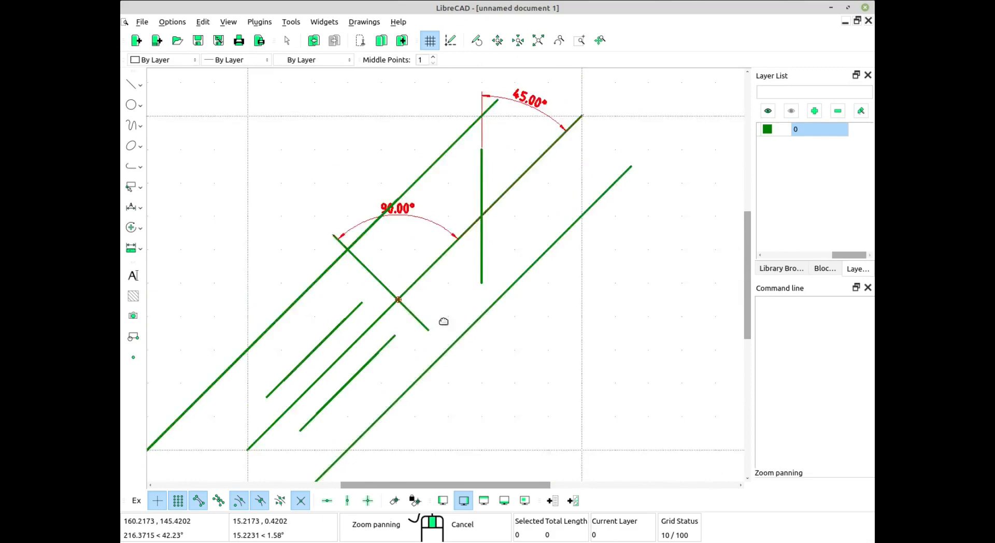
{"action": "key", "text": "Escape"}
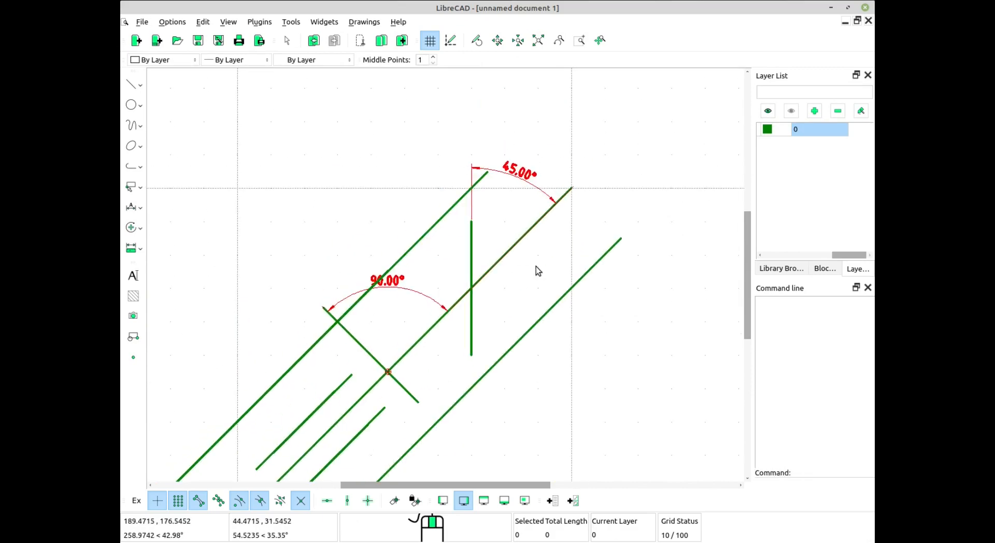
{"action": "scroll", "coordinate": [536, 267], "scroll_direction": "down", "scroll_amount": 1}
{"action": "scroll", "coordinate": [573, 163], "scroll_direction": "up", "scroll_amount": 1}
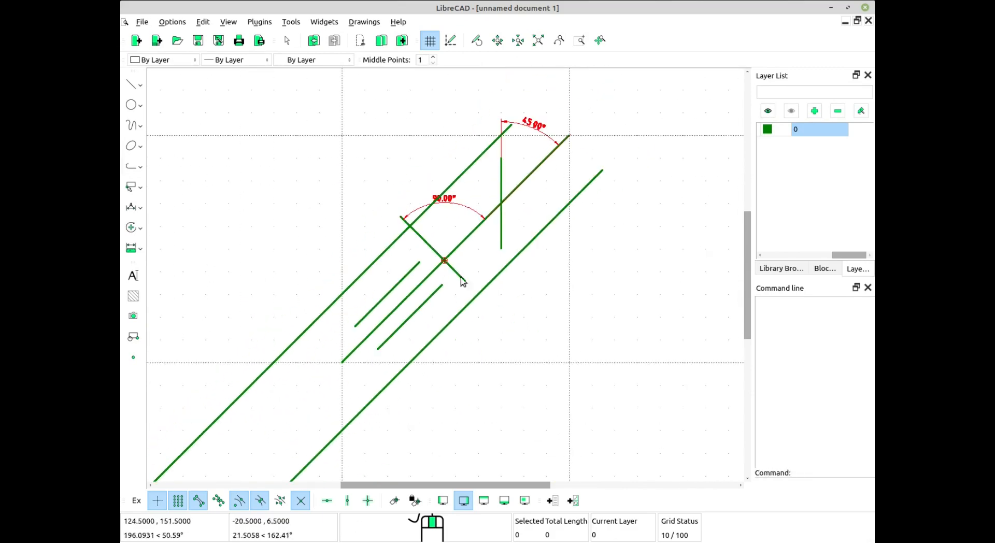
{"action": "scroll", "coordinate": [529, 249], "scroll_direction": "up", "scroll_amount": 1}
{"action": "scroll", "coordinate": [454, 216], "scroll_direction": "up", "scroll_amount": 1}
{"action": "left_click", "coordinate": [134, 84]}
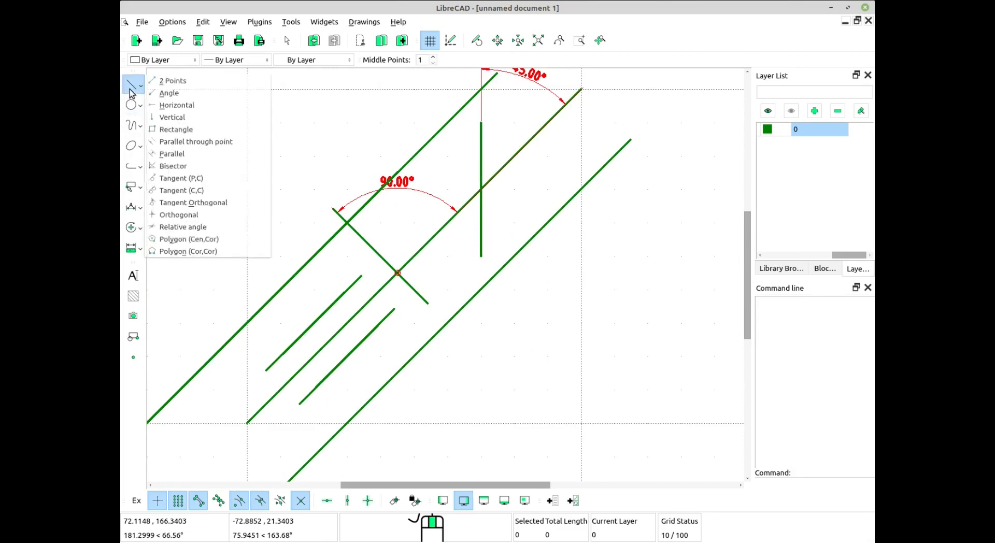
- Place a relative-angle line at 30° with length 40 cutting across the lower parallel lines
{"action": "left_click", "coordinate": [182, 231]}
{"action": "left_click_drag", "start_coordinate": [490, 63], "coordinate": [451, 64]}
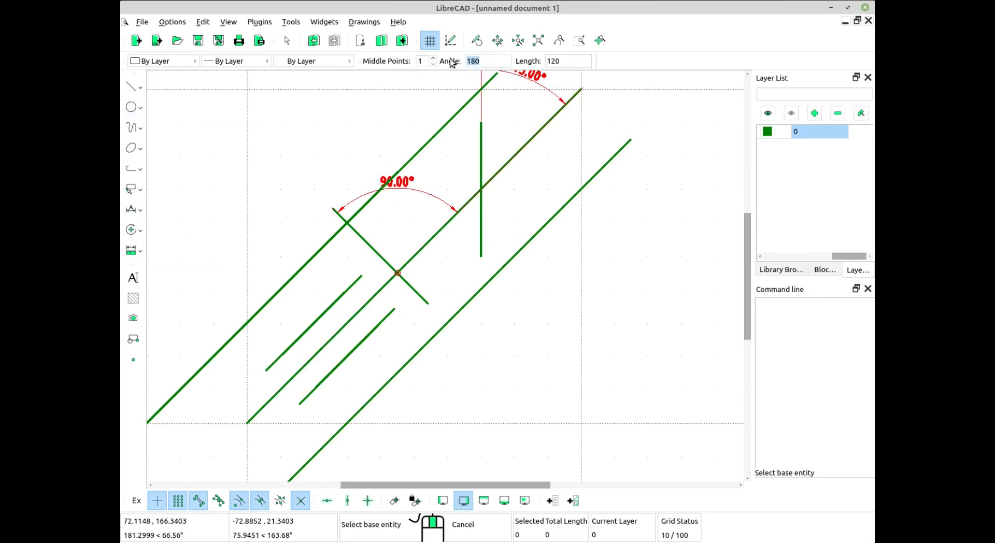
{"action": "type", "text": "30"}
{"action": "middle_click_drag", "start_coordinate": [362, 331], "coordinate": [430, 259]}
{"action": "left_click", "coordinate": [320, 346]}
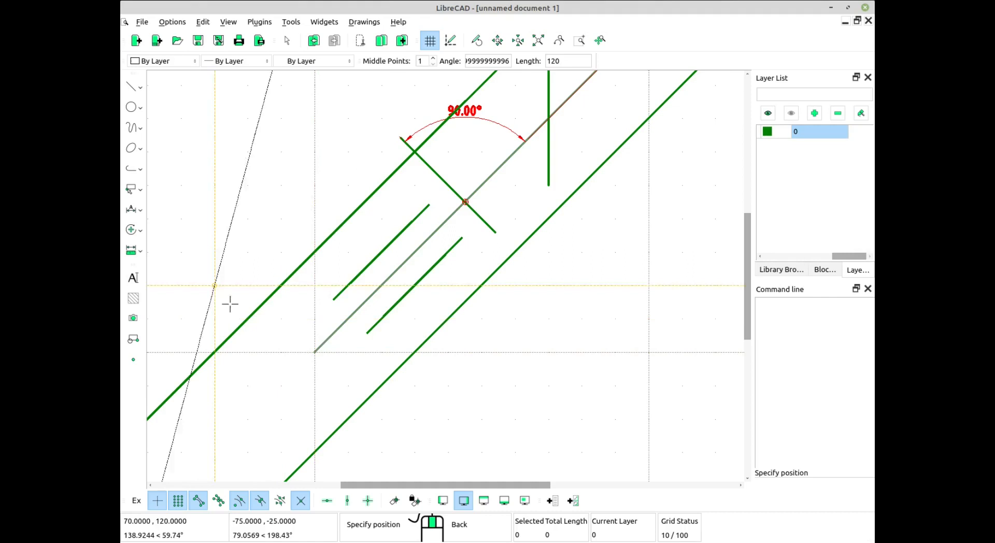
{"action": "double_click", "coordinate": [488, 61]}
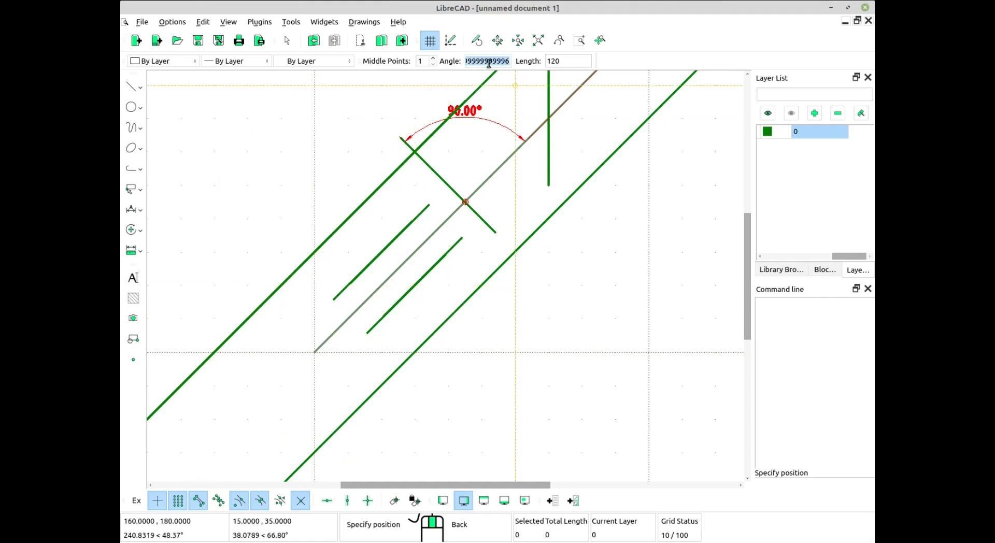
{"action": "type", "text": "29.30"}
{"action": "key", "text": "BackSpace"}
{"action": "key", "text": "BackSpace"}
{"action": "key", "text": "BackSpace"}
{"action": "key", "text": "BackSpace"}
{"action": "key", "text": "BackSpace"}
{"action": "type", "text": "30"}
{"action": "double_click", "coordinate": [553, 61]}
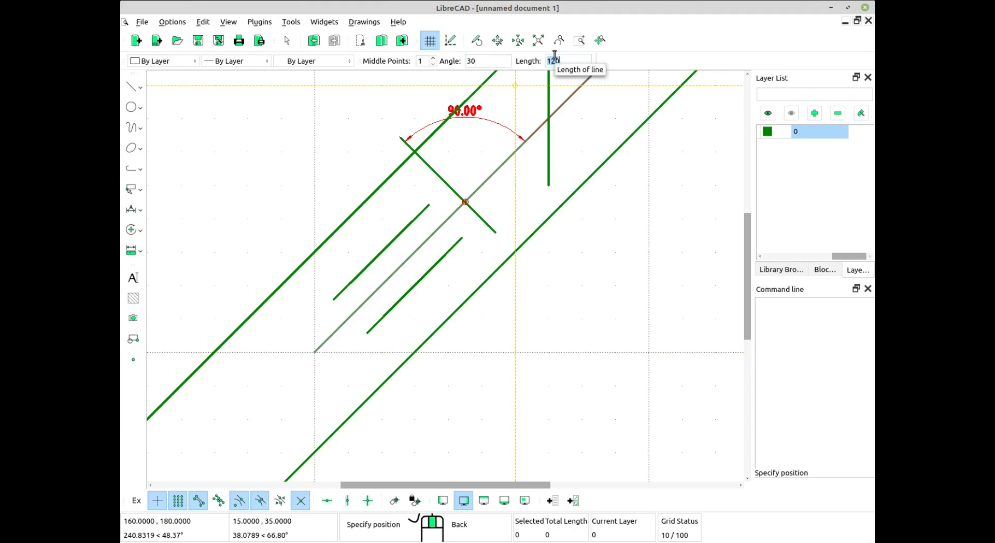
{"action": "type", "text": "40"}
{"action": "left_click", "coordinate": [343, 325]}
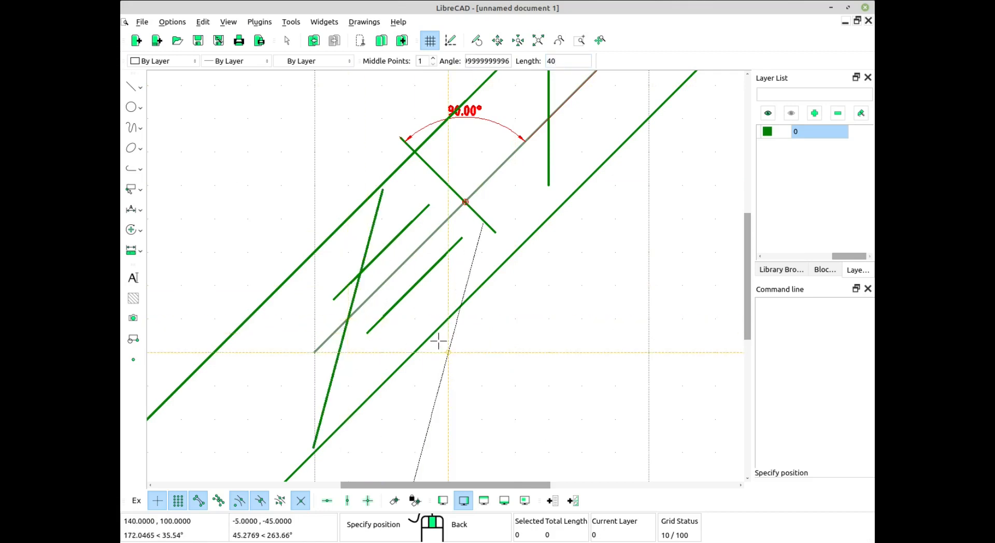
{"action": "scroll", "coordinate": [409, 312], "scroll_direction": "up", "scroll_amount": 1}
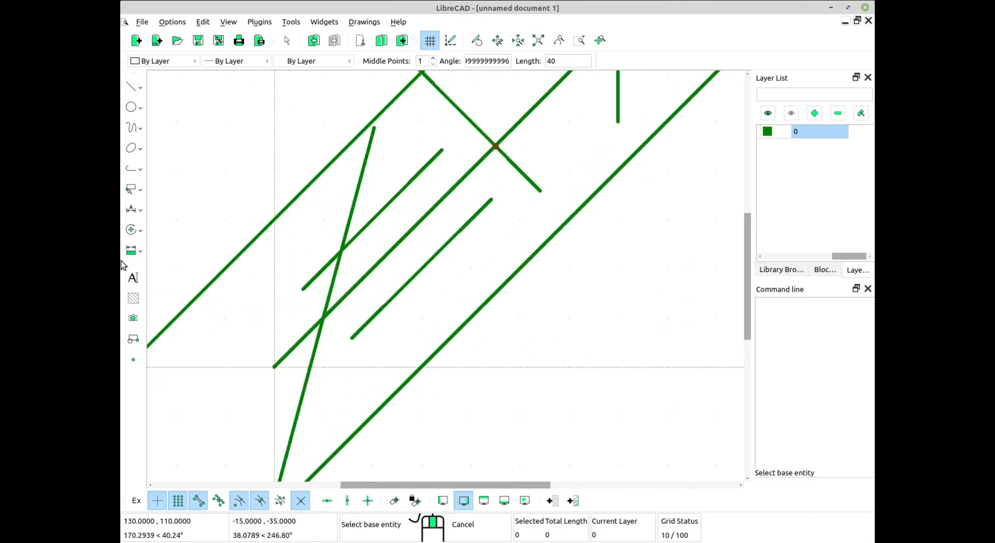
- Add a 30.00° angular dimension between the steep line and the long diagonal above it
{"action": "left_click", "coordinate": [133, 209]}
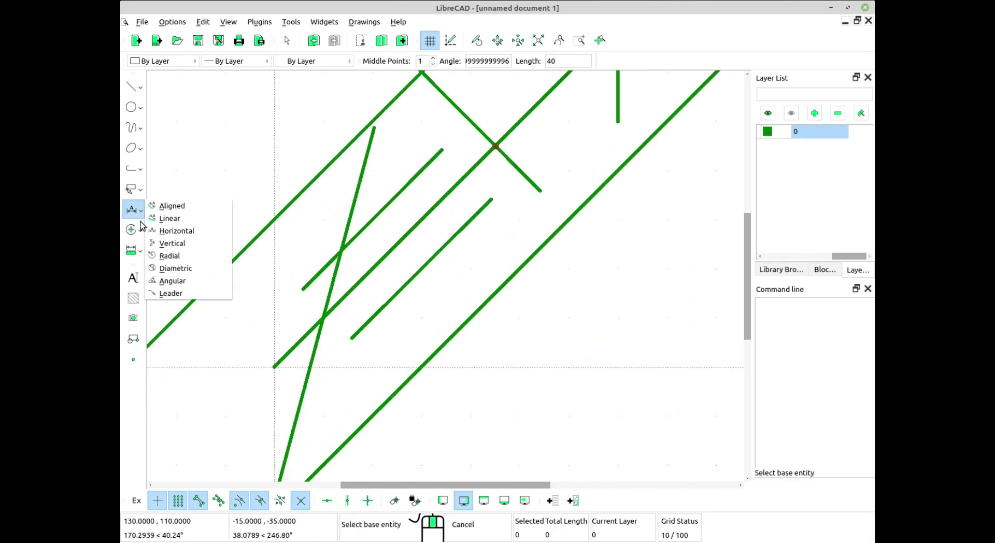
{"action": "left_click", "coordinate": [172, 280]}
{"action": "left_click", "coordinate": [361, 191]}
{"action": "left_click", "coordinate": [424, 204]}
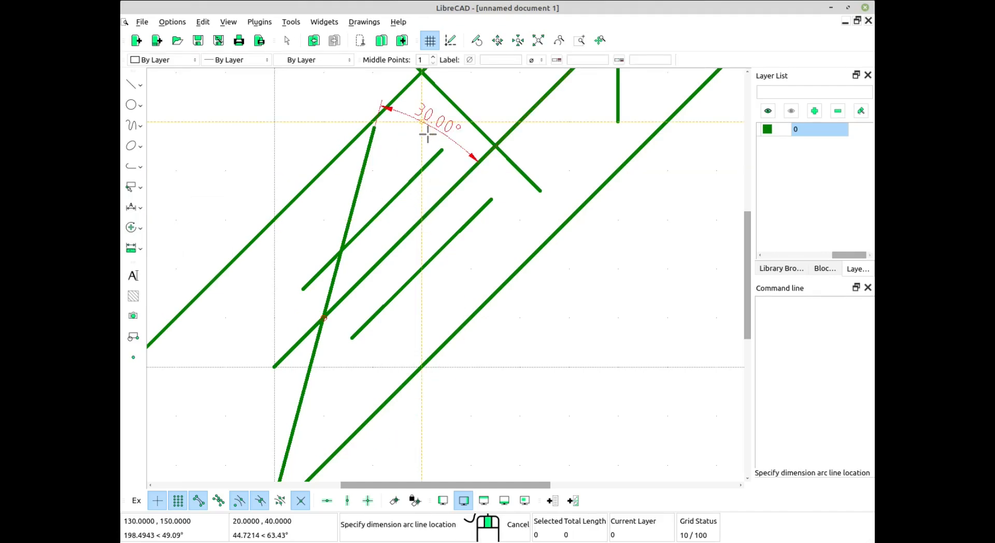
{"action": "left_click", "coordinate": [427, 134]}
{"action": "scroll", "coordinate": [513, 202], "scroll_direction": "down", "scroll_amount": 1}
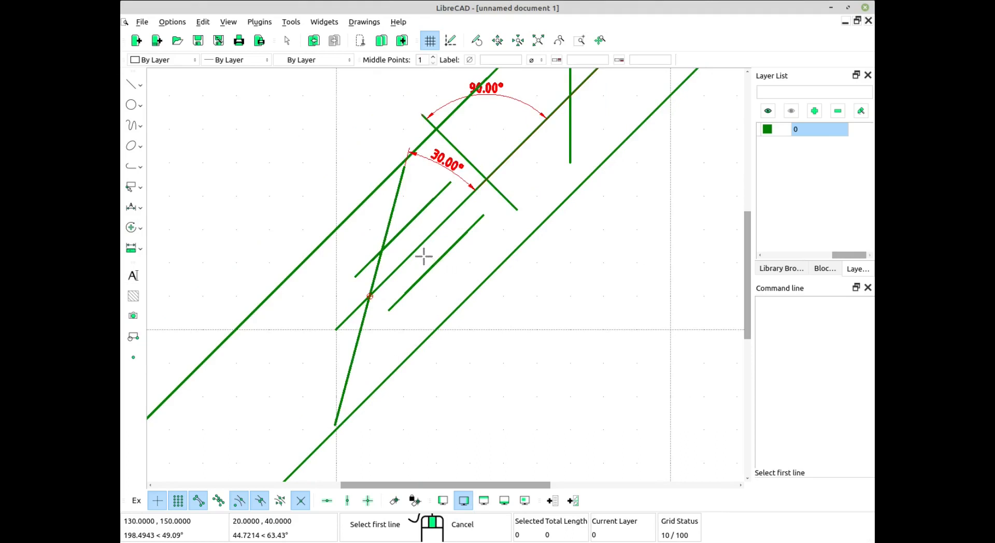
{"action": "key", "text": "Escape"}
{"action": "left_click", "coordinate": [133, 208]}
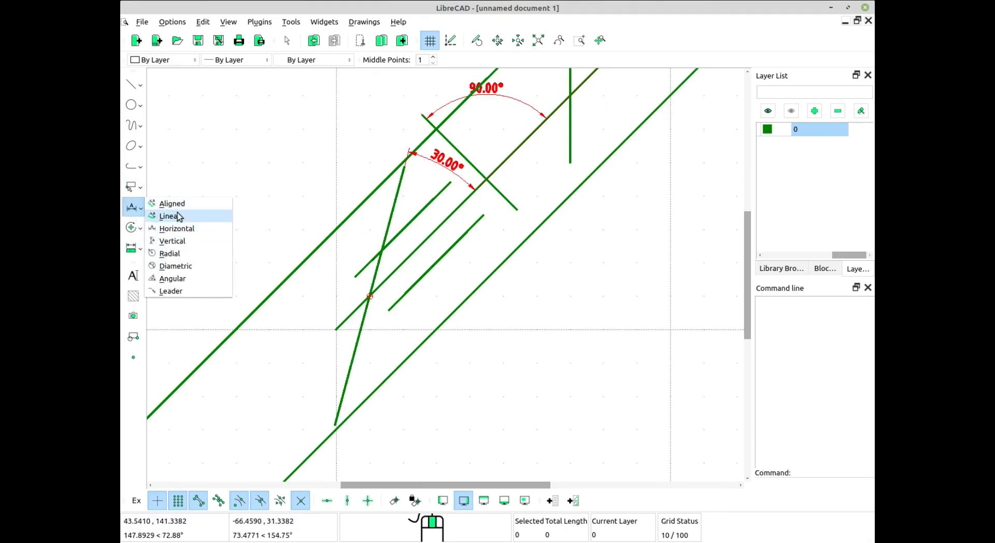
- Start an aligned dimension along the steep line by picking its upper and lower ends
{"action": "left_click", "coordinate": [172, 203]}
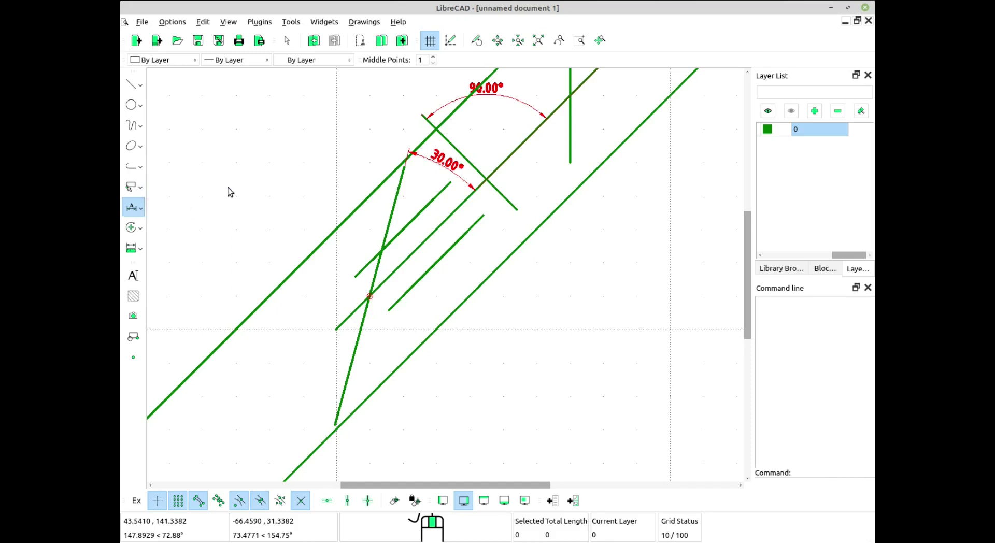
{"action": "left_click", "coordinate": [407, 165]}
{"action": "left_click", "coordinate": [336, 422]}
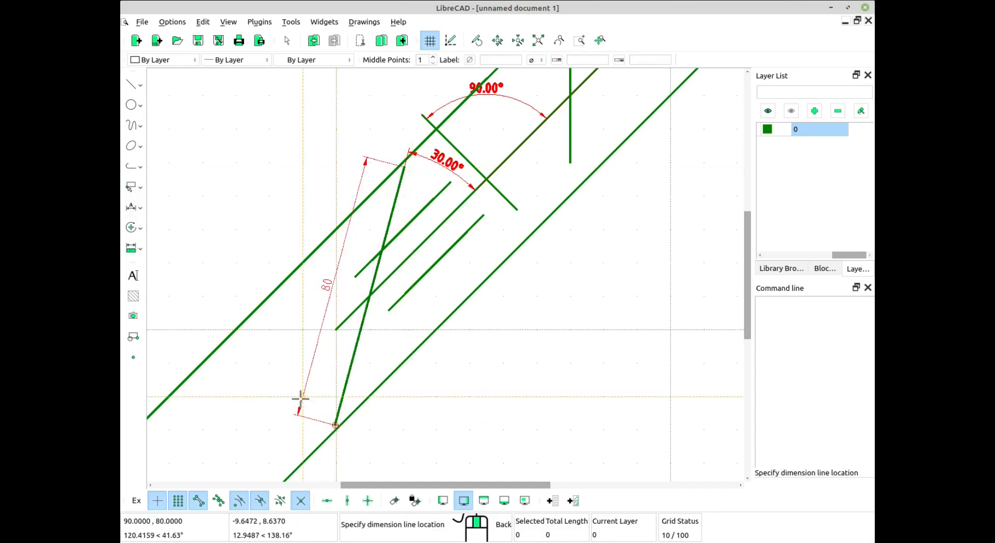